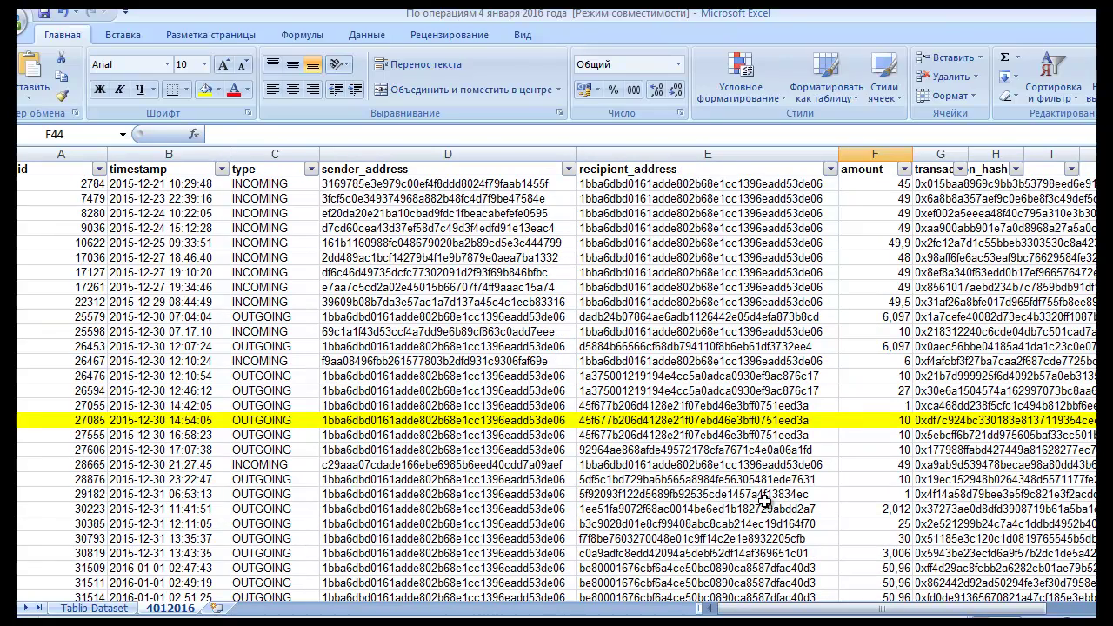
Look over the transaction rows on sheet 4012016 down to the last record, including the amount and transaction hash columns
scroll(764, 500, "down", 5)
scroll(858, 473, "right", 4)
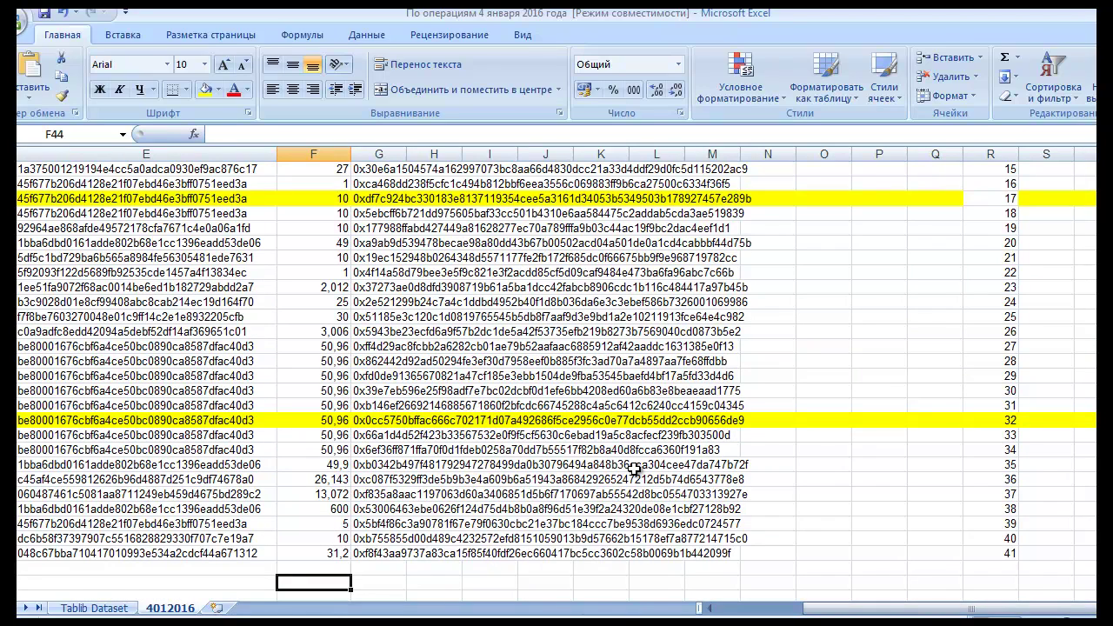
scroll(635, 469, "up", 1)
left_click_drag(817, 611, 808, 611)
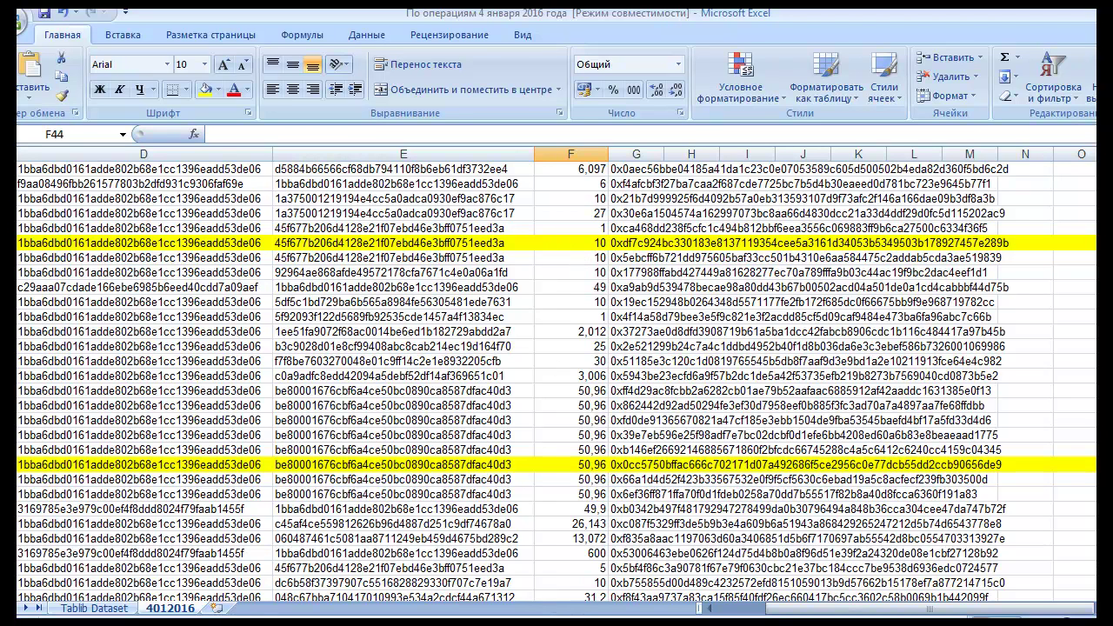
Switch to the ElCoin transaction list in the browser and view the blockchain record of the +600.0 transfer from 2 January 2016
key("alt+Tab")
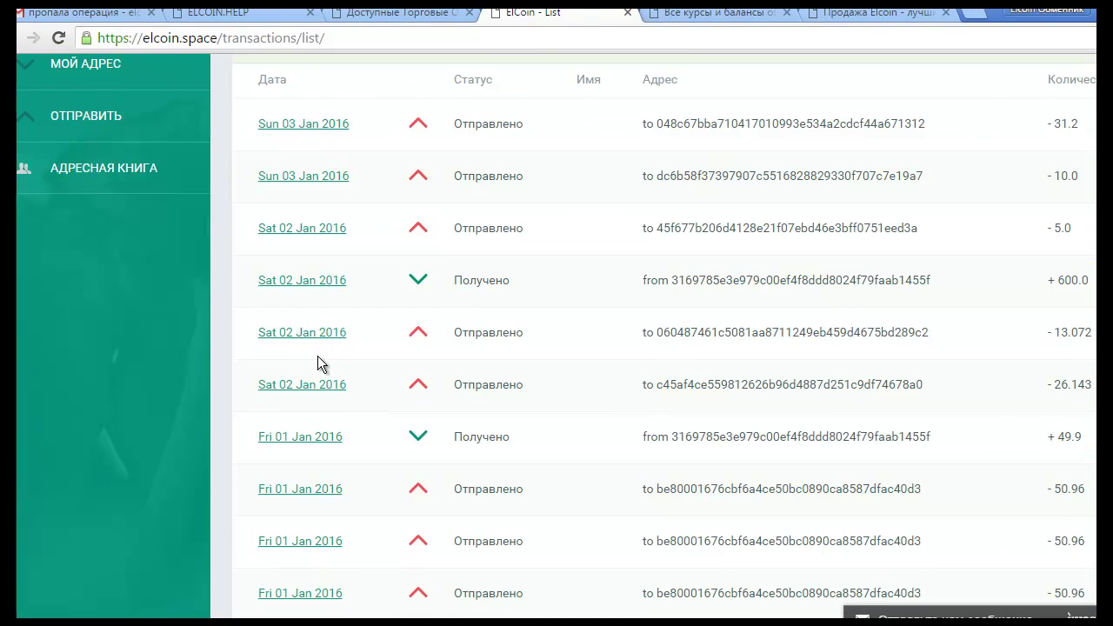
left_click(300, 287)
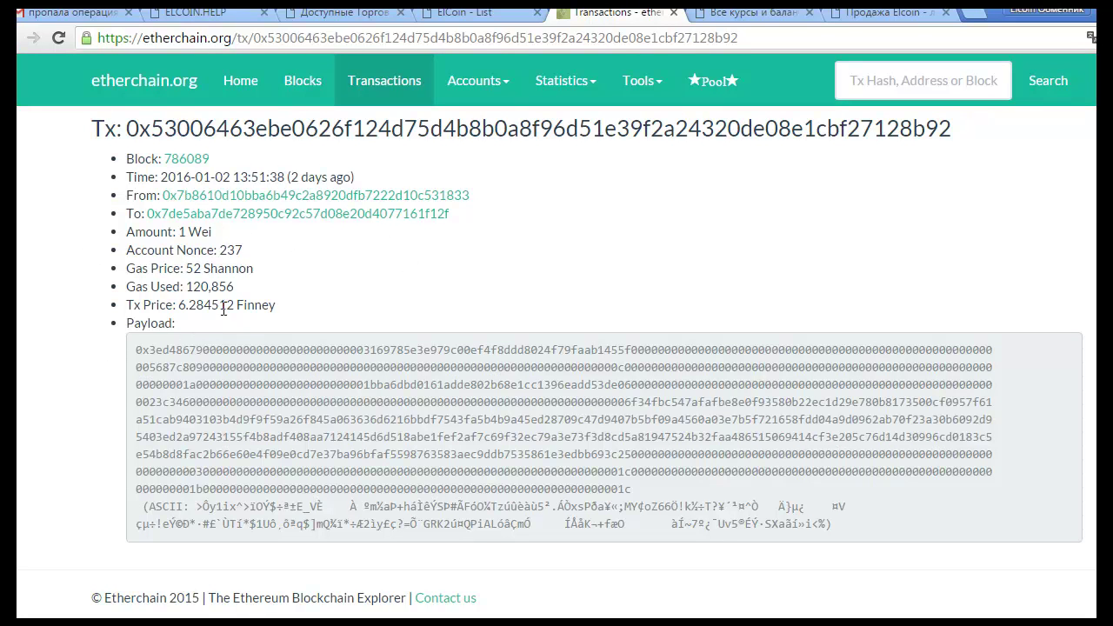
key("ctrl+shift+Tab")
Examine the older ElCoin list entries down to the repeated 50.96 transfers sent on 1 January 2016
scroll(494, 313, "down", 4)
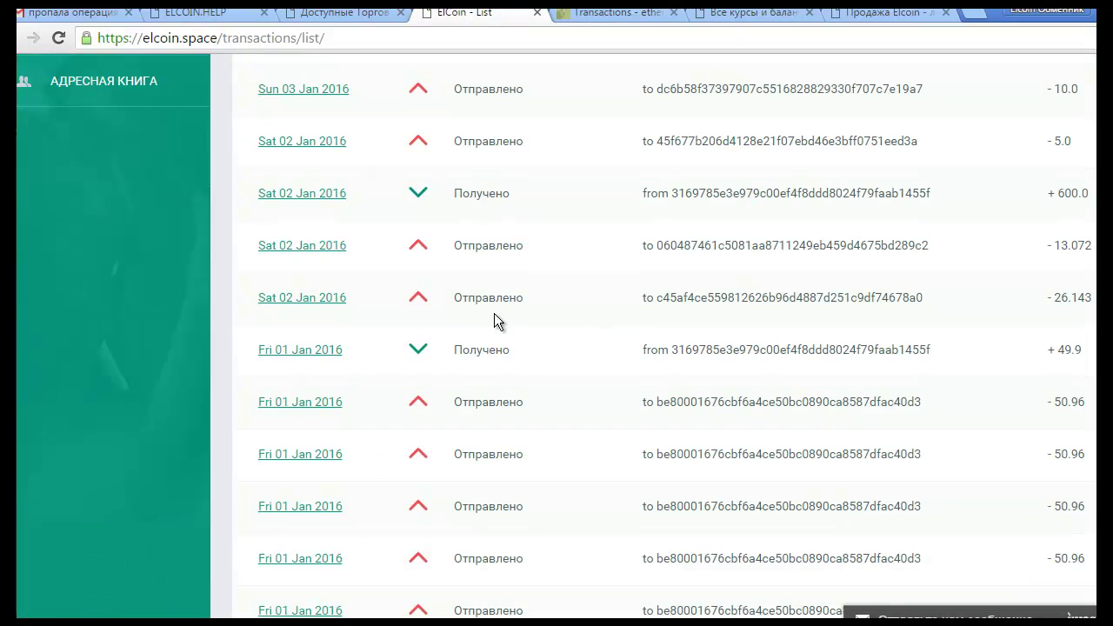
scroll(480, 374, "up", 3)
scroll(480, 377, "down", 3)
scroll(728, 450, "up", 1)
scroll(730, 448, "down", 1)
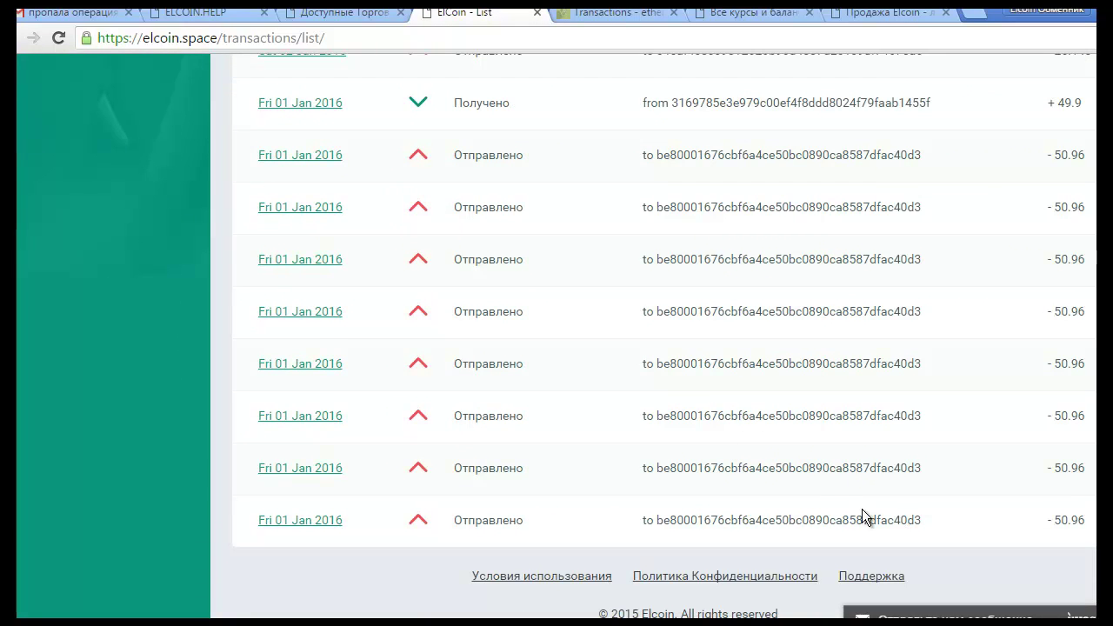
scroll(655, 441, "up", 1)
scroll(655, 440, "down", 1)
scroll(656, 441, "up", 1)
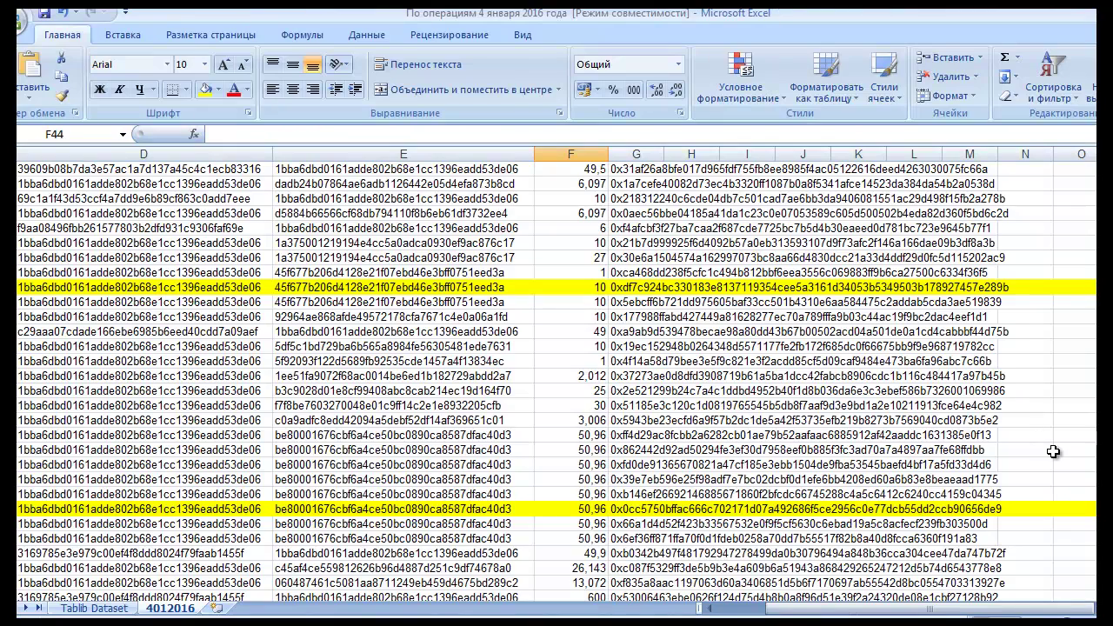
Examine the earliest transactions at the start of the Excel table, comparing their amounts and recipient addresses
scroll(1052, 451, "up", 3)
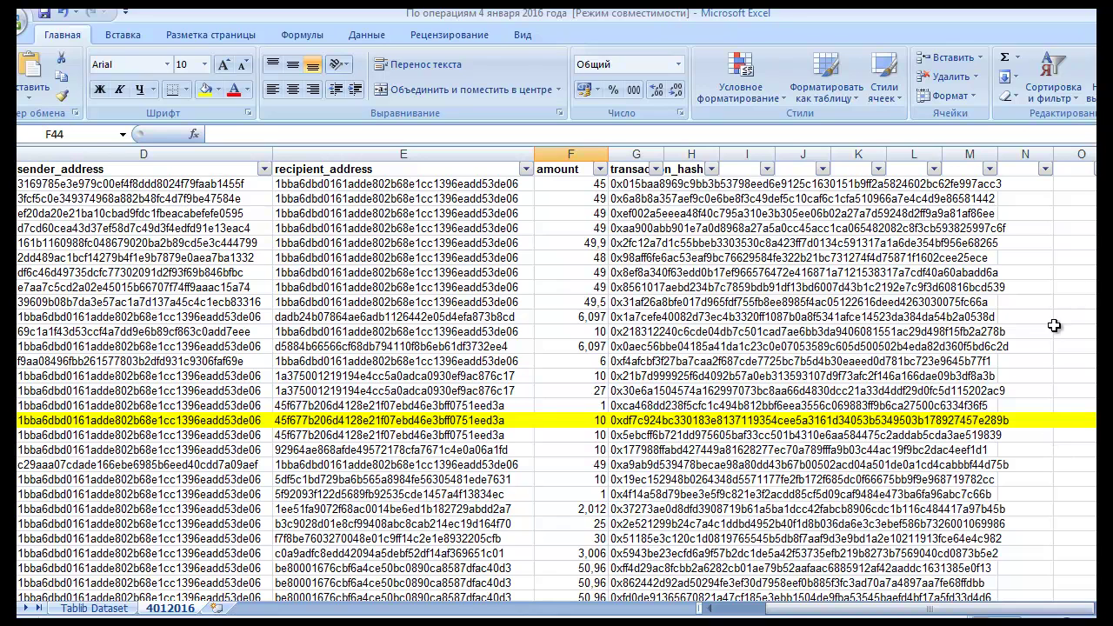
left_click(1076, 273)
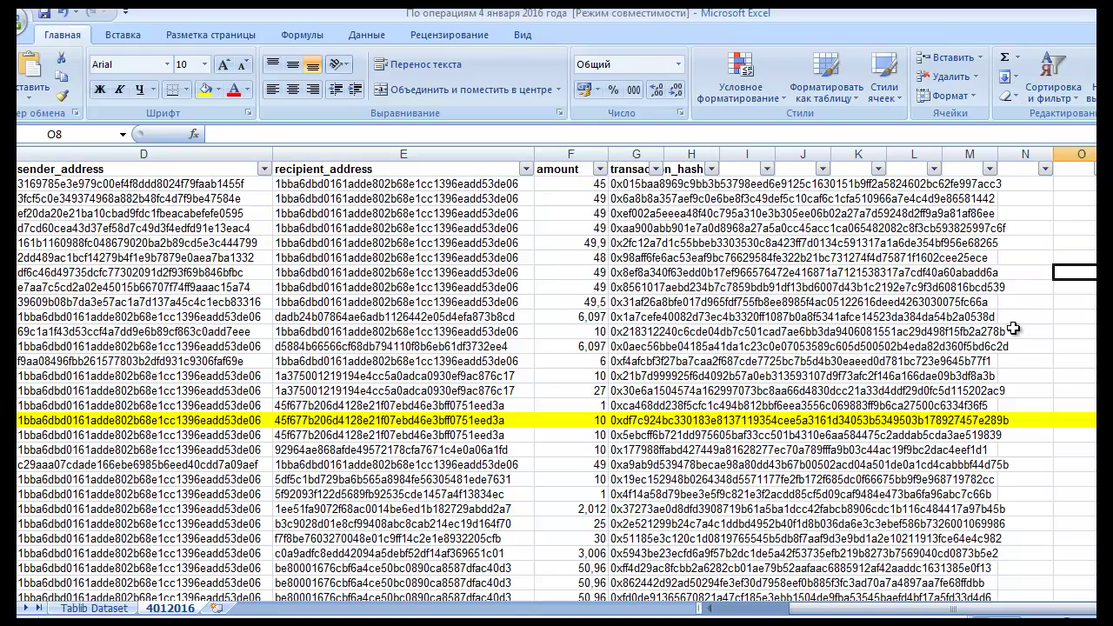
scroll(1055, 361, "down", 1)
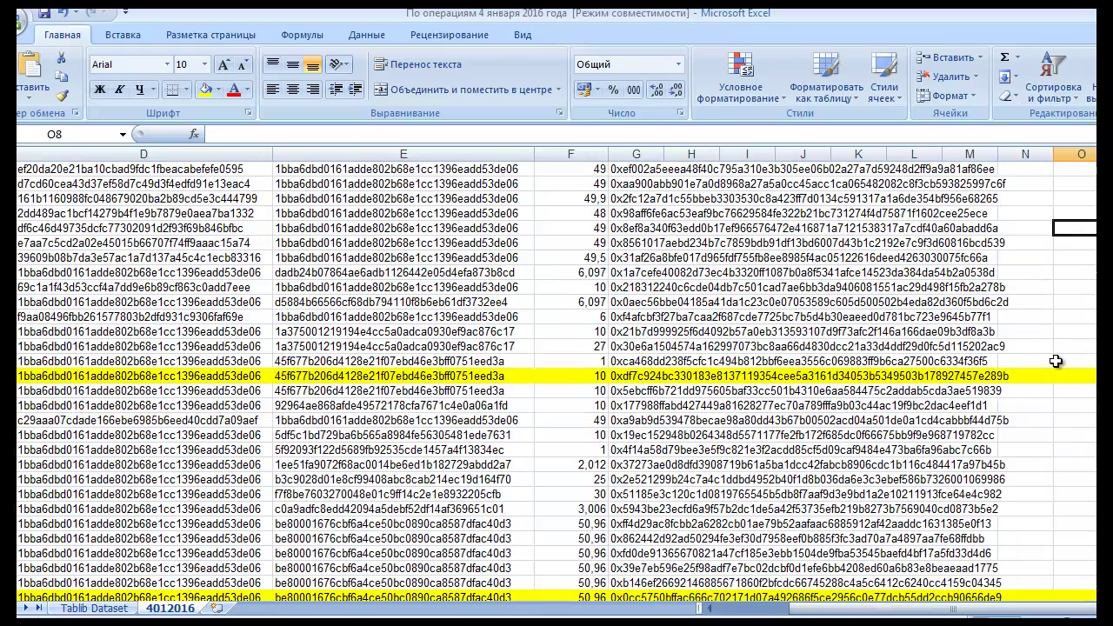
scroll(1055, 361, "up", 1)
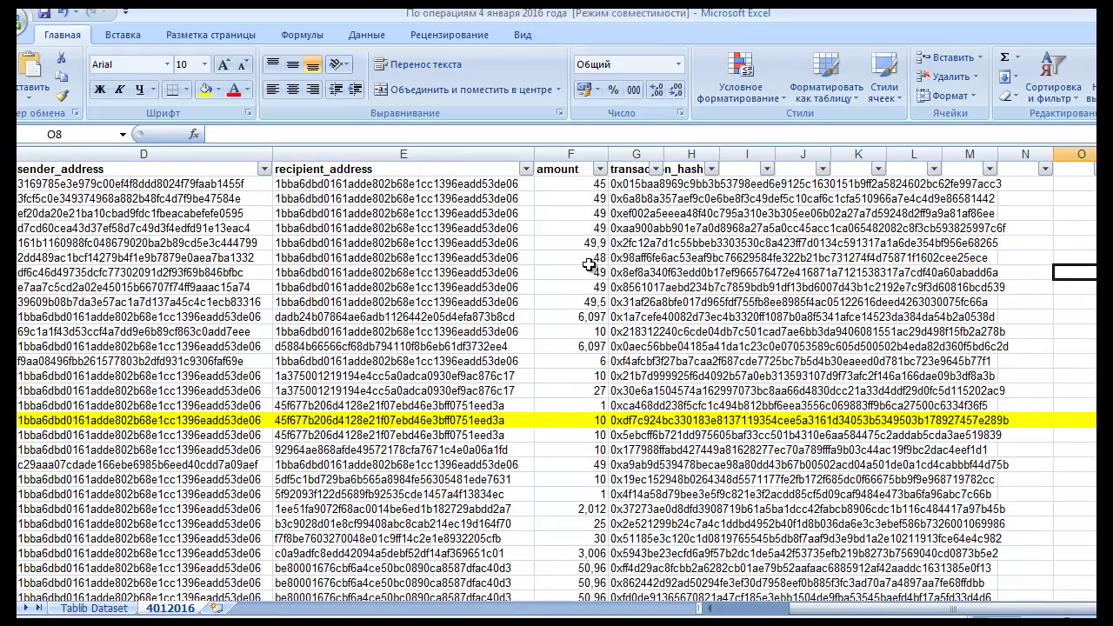
scroll(590, 264, "down", 1)
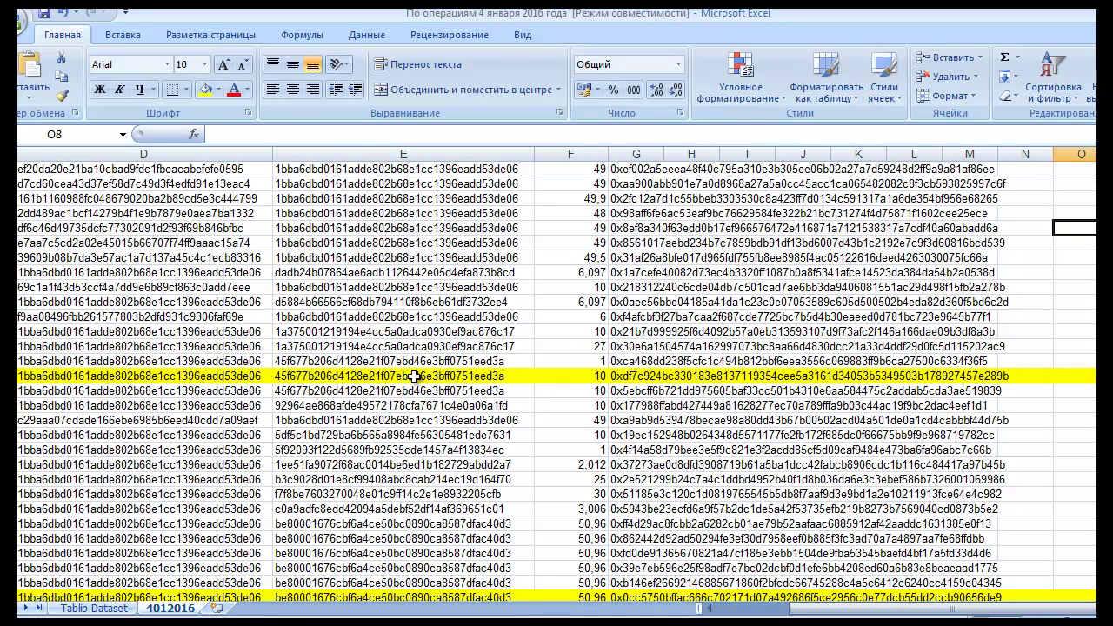
left_click(54, 376)
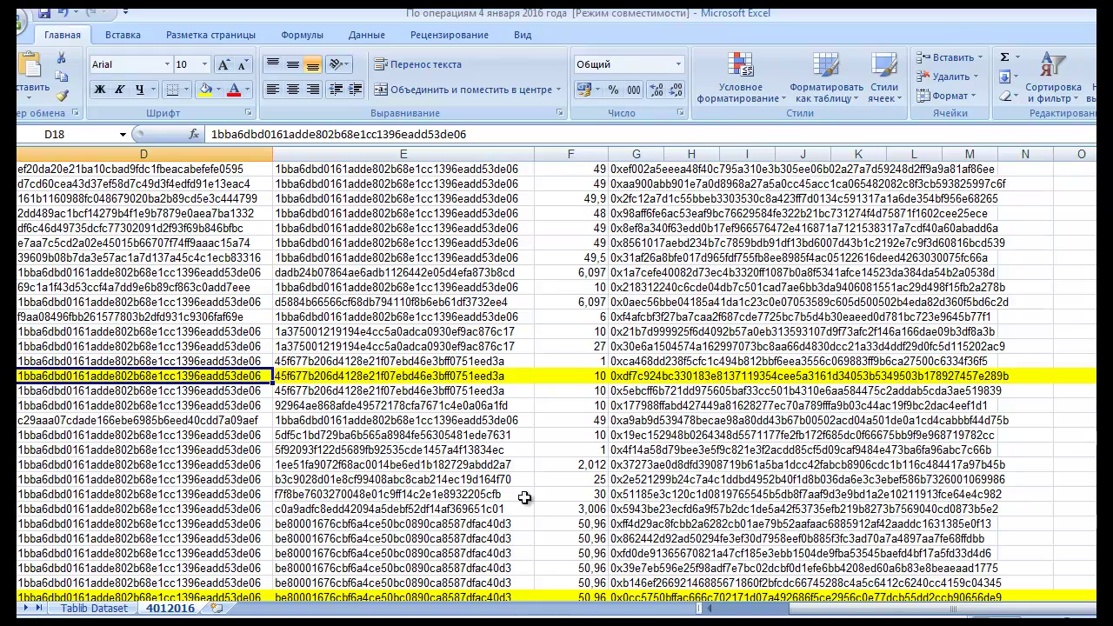
left_click(711, 609)
left_click(711, 609)
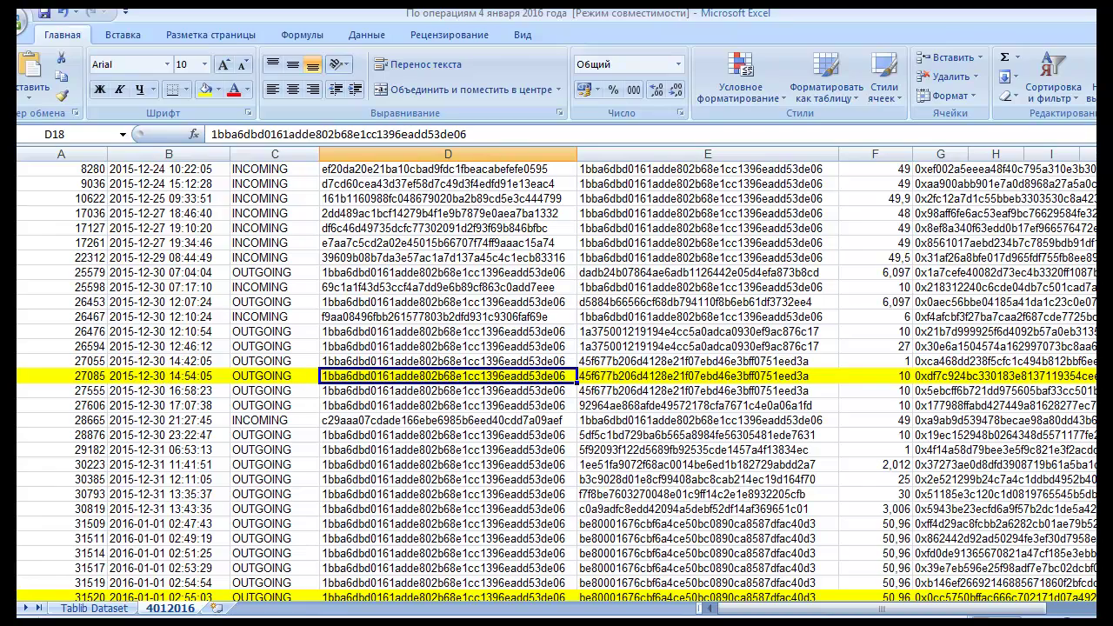
scroll(710, 608, "right", 4)
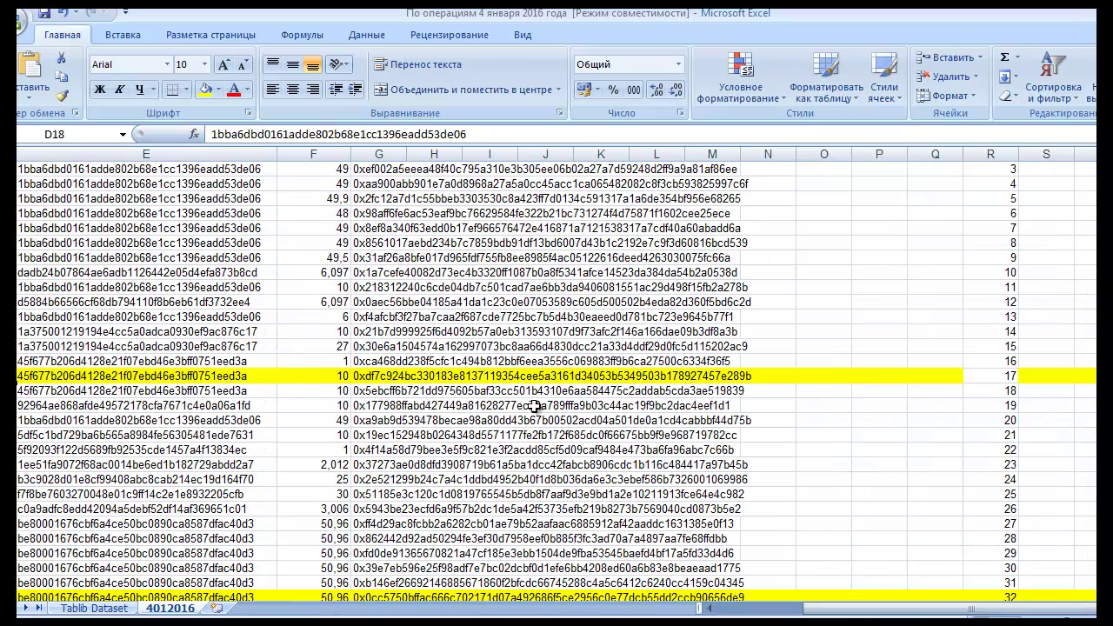
Select the transaction hash area in the highlighted 50,96 row, cell I33, and review the surrounding transactions
scroll(658, 449, "down", 3)
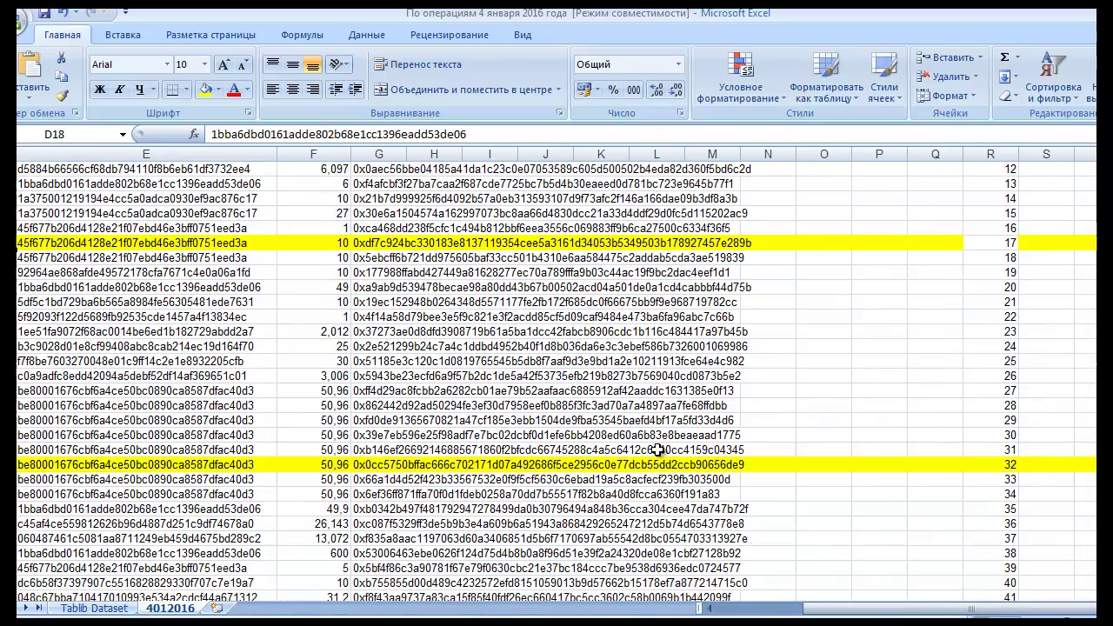
left_click(499, 467)
left_click_drag(852, 611, 808, 613)
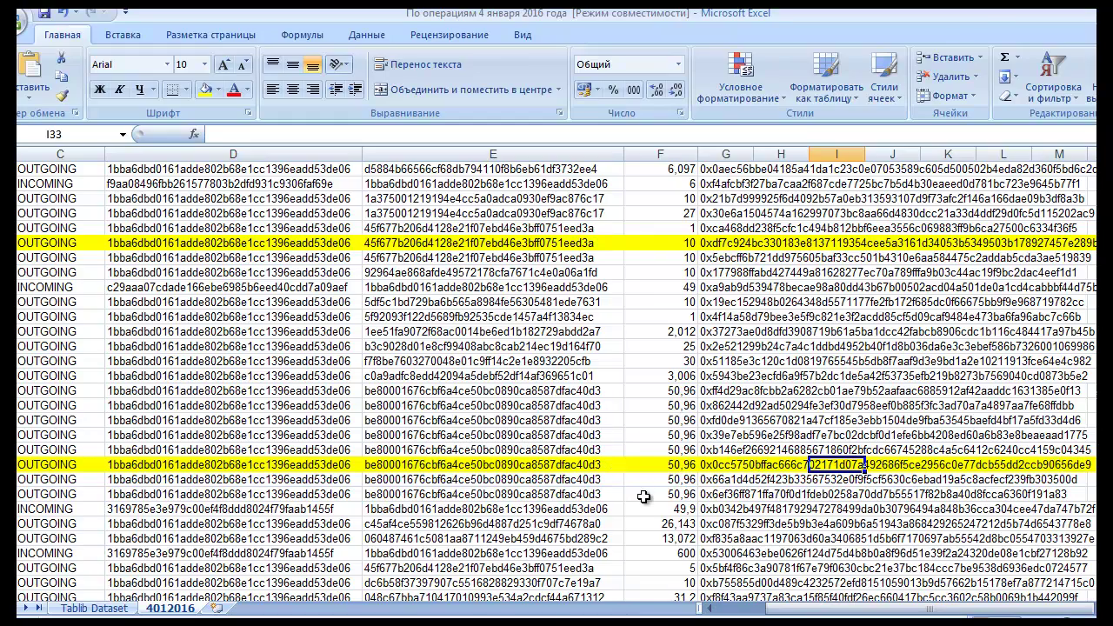
scroll(643, 497, "down", 3)
scroll(643, 497, "up", 1)
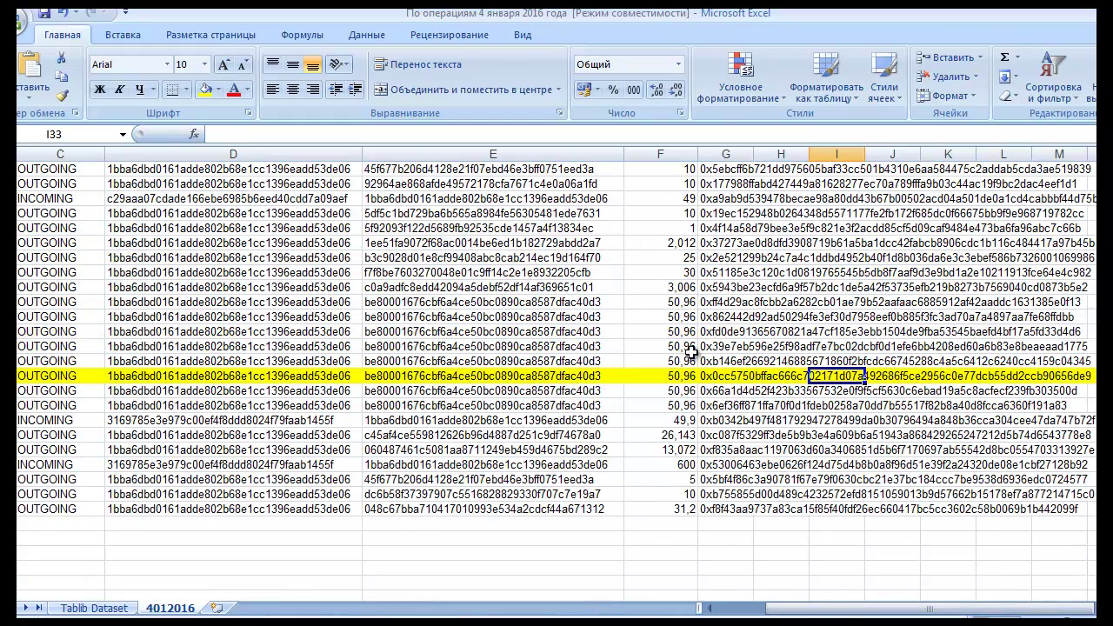
scroll(693, 352, "up", 1)
scroll(693, 352, "up", 4)
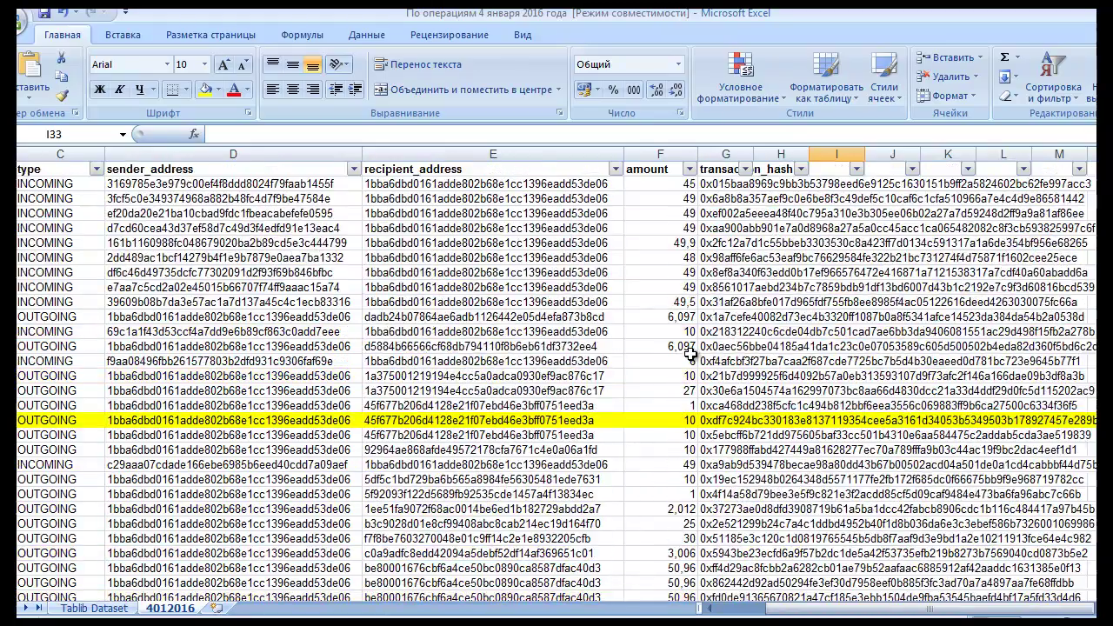
scroll(693, 357, "down", 3)
left_click_drag(783, 611, 861, 615)
scroll(912, 514, "down", 1)
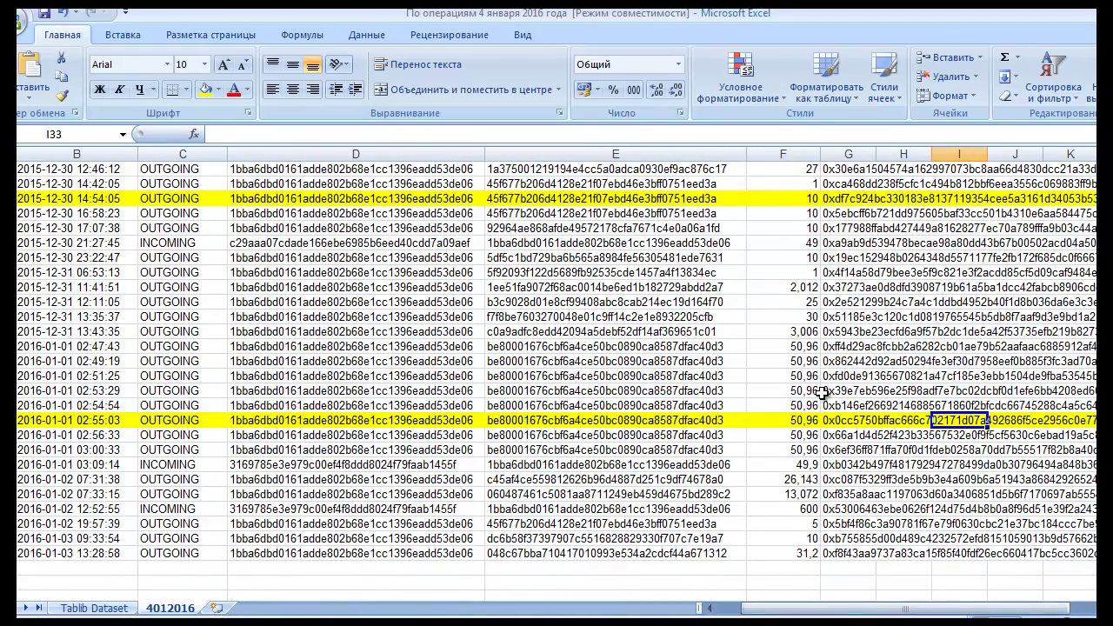
scroll(821, 393, "up", 3)
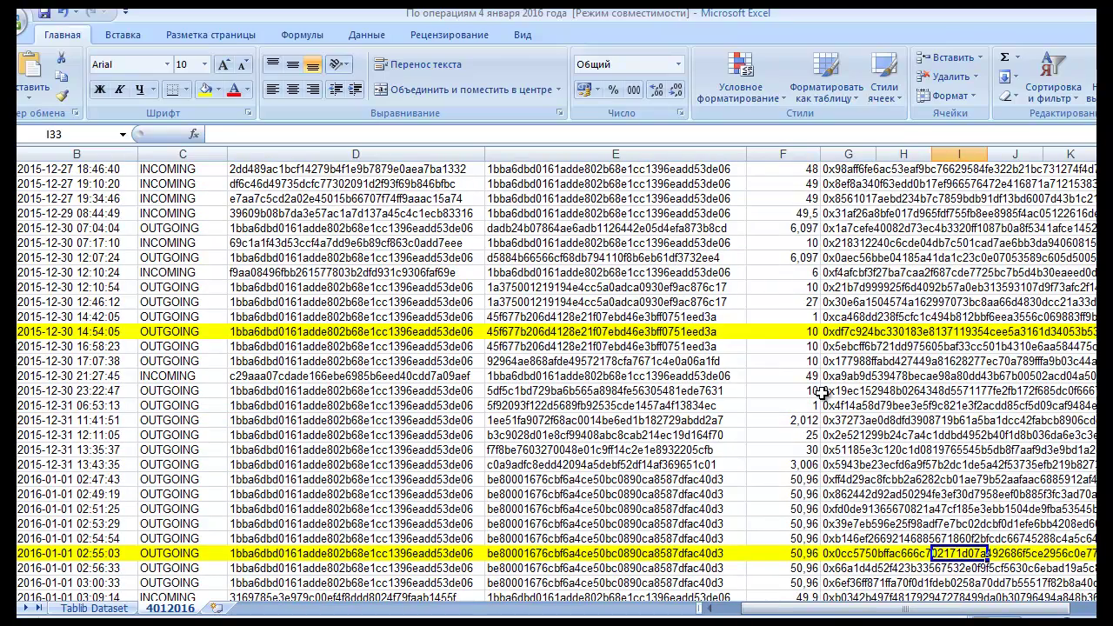
scroll(821, 393, "up", 1)
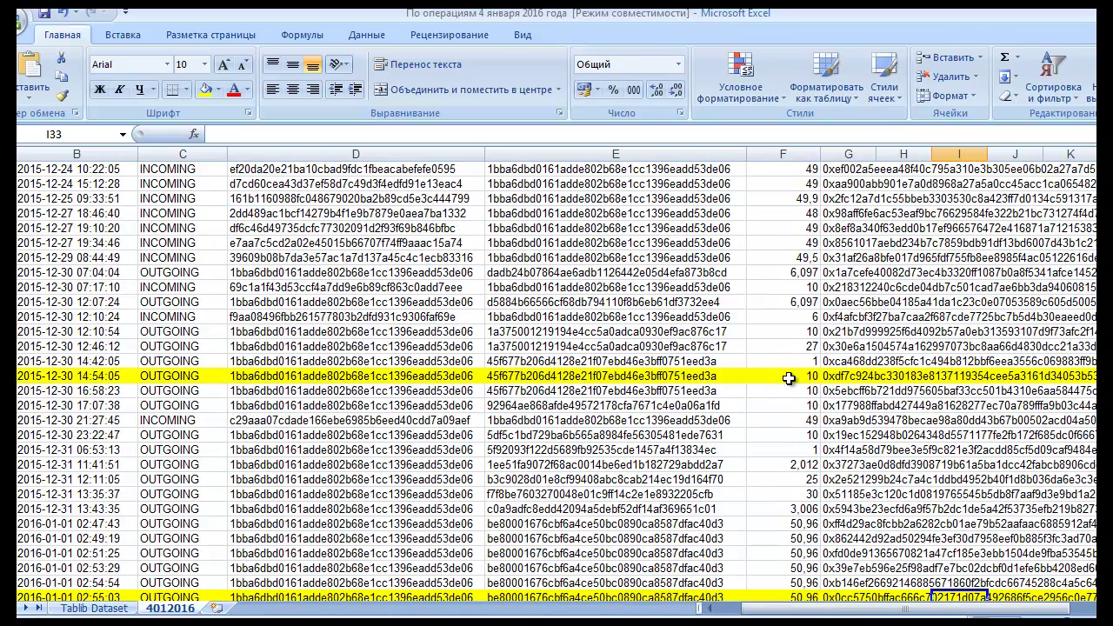
left_click(795, 377)
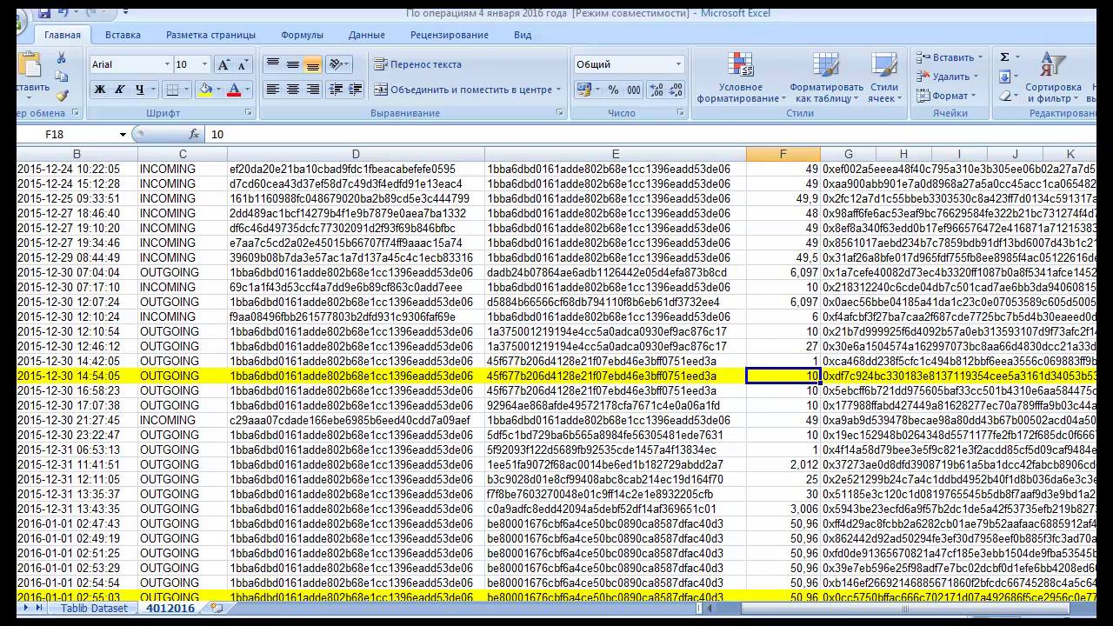
Switch to the Word document Документ1 and read the support conversation about the failed operation through its final question
mouse_move(730, 622)
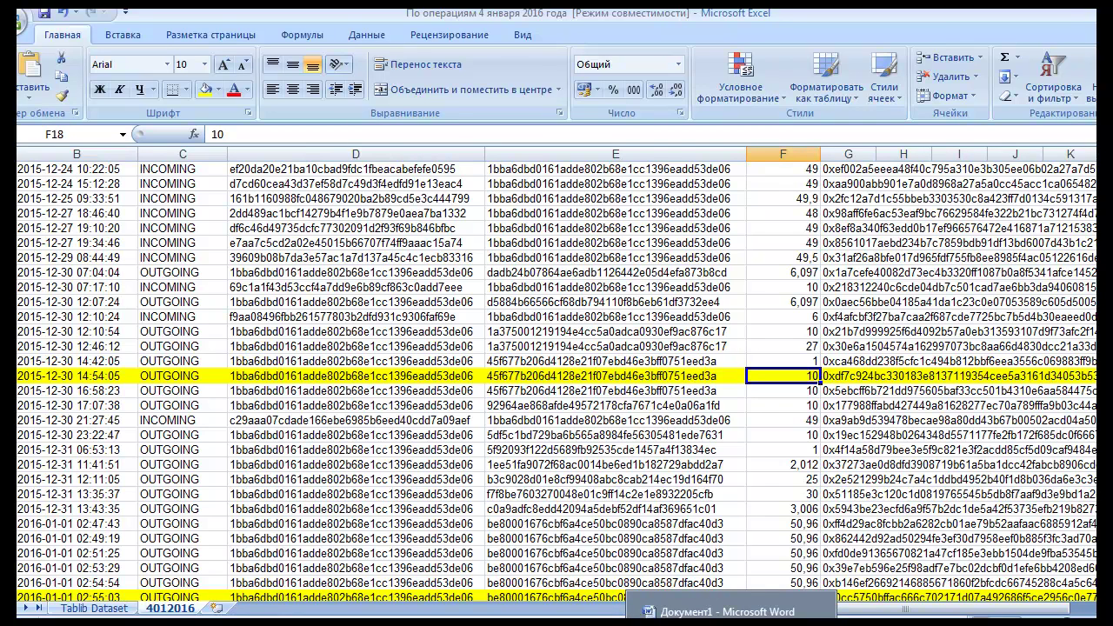
left_click(727, 612)
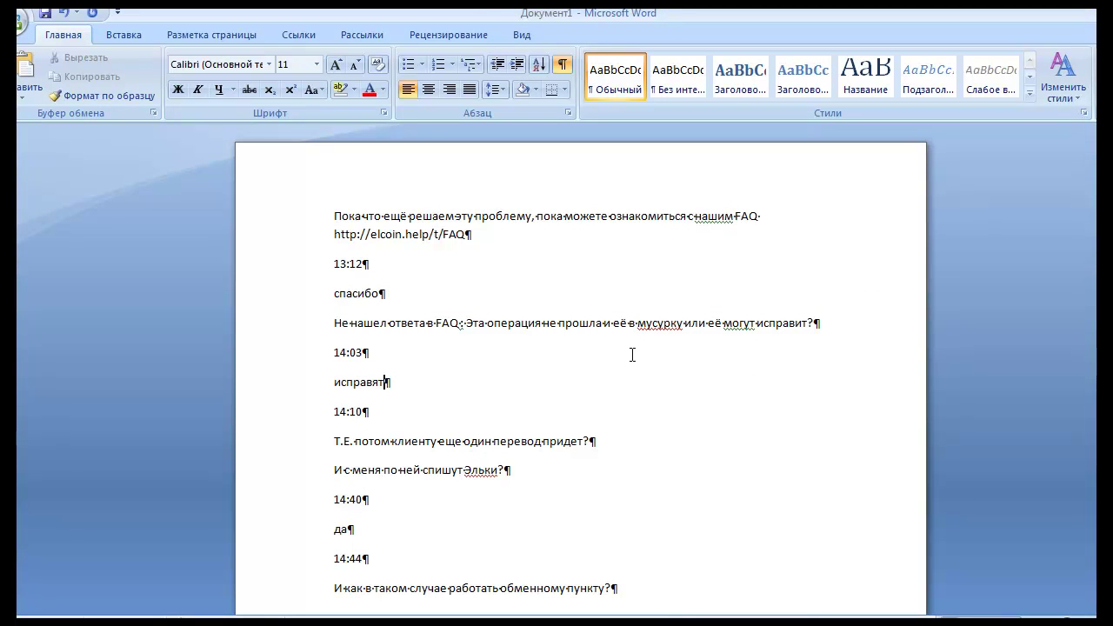
scroll(632, 356, "down", 1)
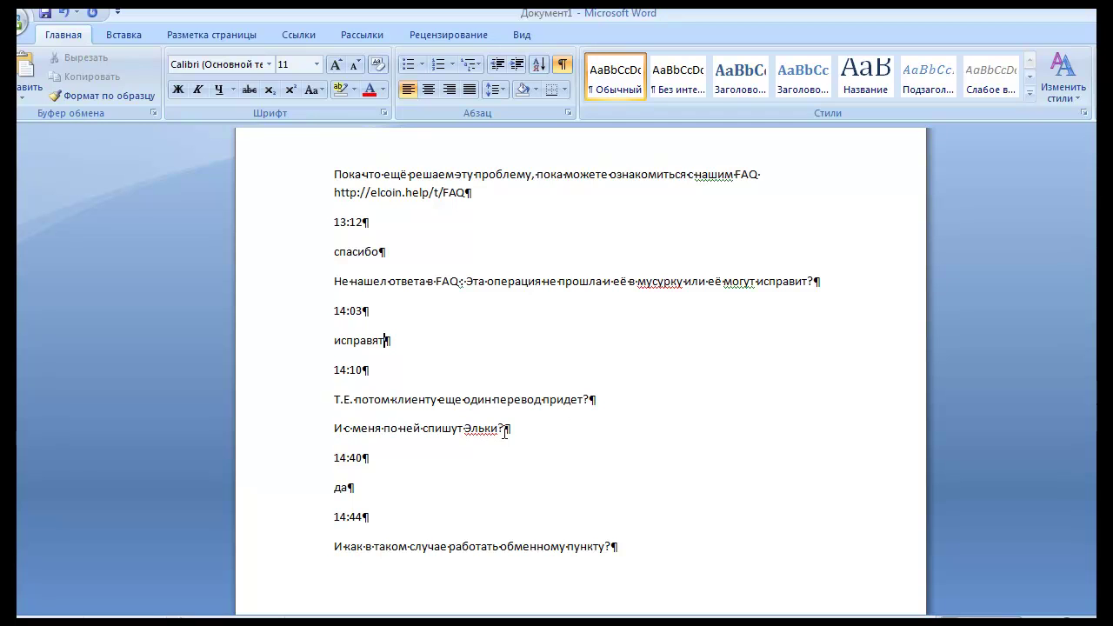
scroll(387, 466, "down", 1)
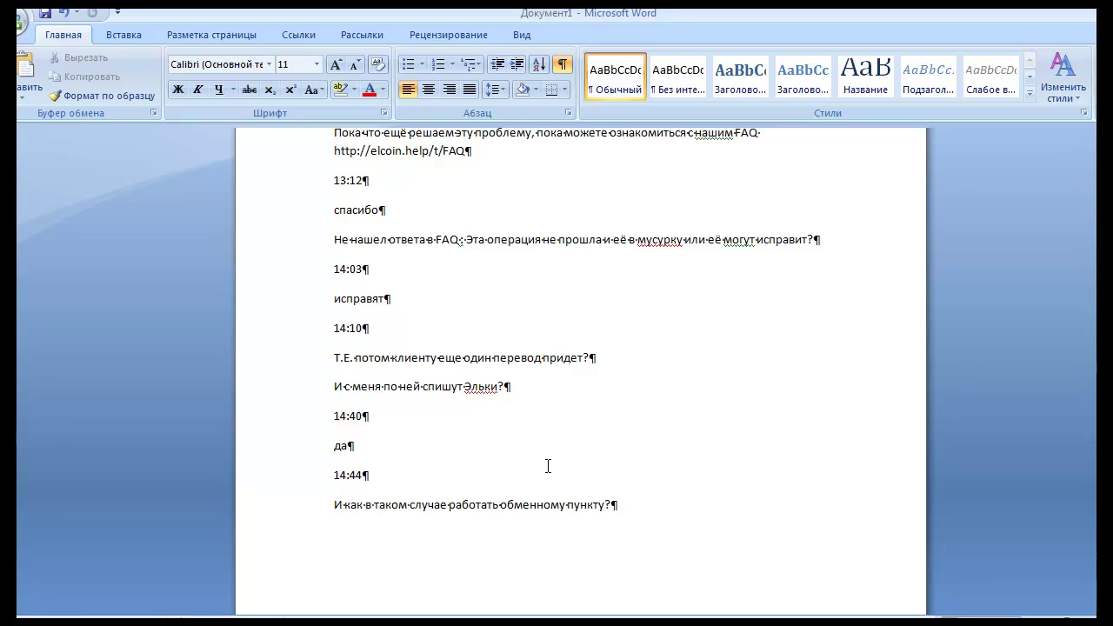
scroll(548, 467, "up", 2)
Return to the Excel table, select the 50,96 amounts sent on 2016-01-01, and examine the incoming and outgoing totals below the table
key("alt+Tab")
left_click_drag(783, 346, 794, 449)
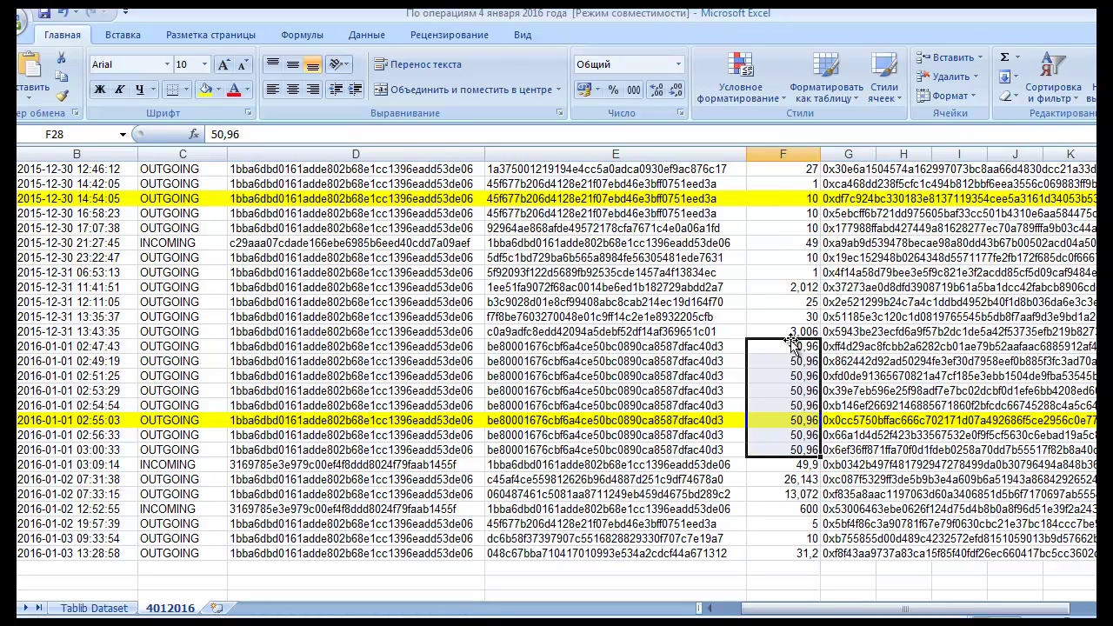
scroll(791, 343, "down", 3)
scroll(791, 344, "down", 2)
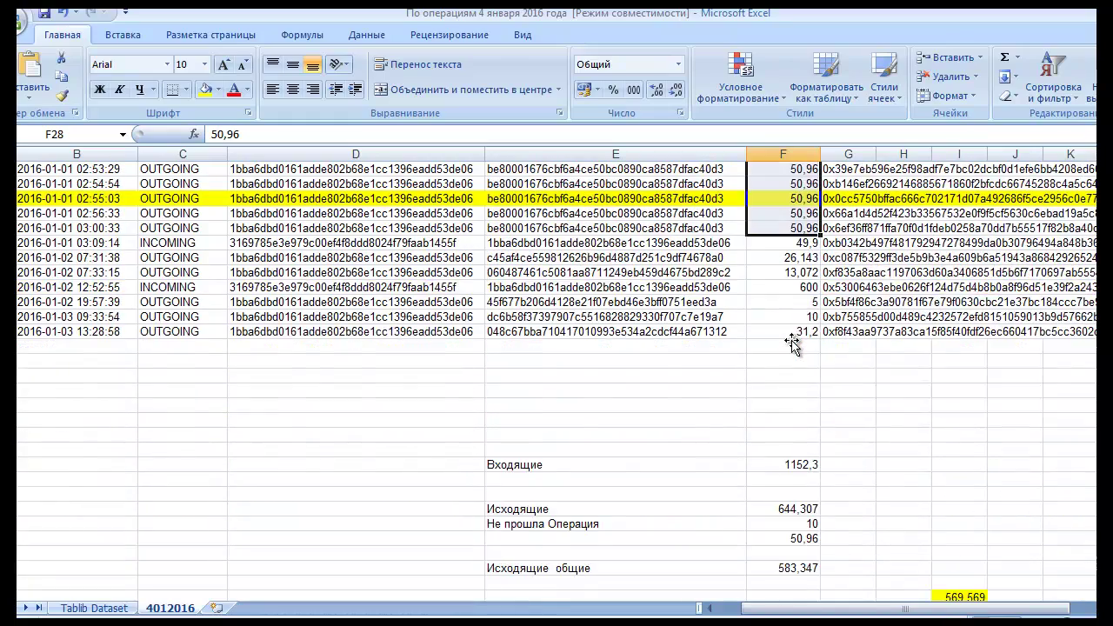
scroll(792, 343, "up", 3)
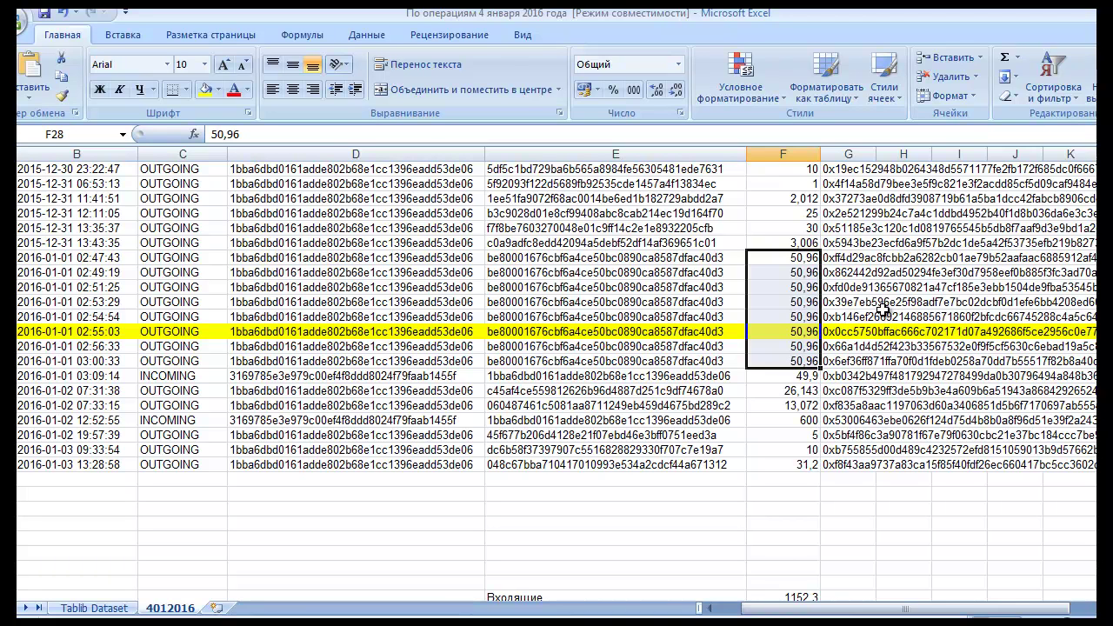
scroll(884, 310, "down", 2)
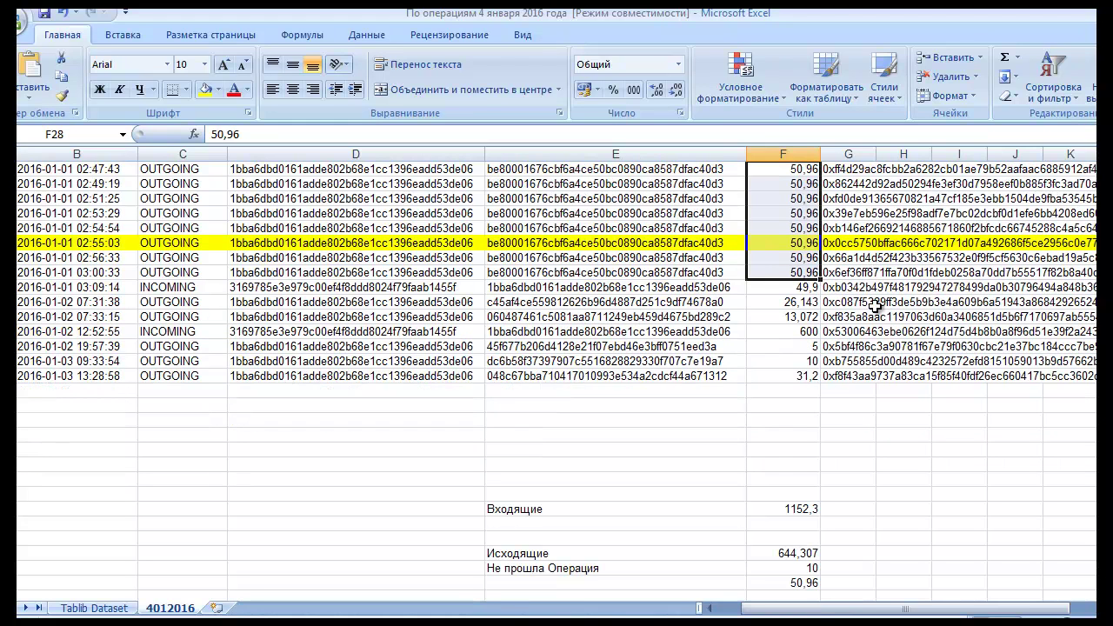
scroll(875, 306, "down", 1)
scroll(876, 306, "up", 1)
scroll(803, 238, "up", 2)
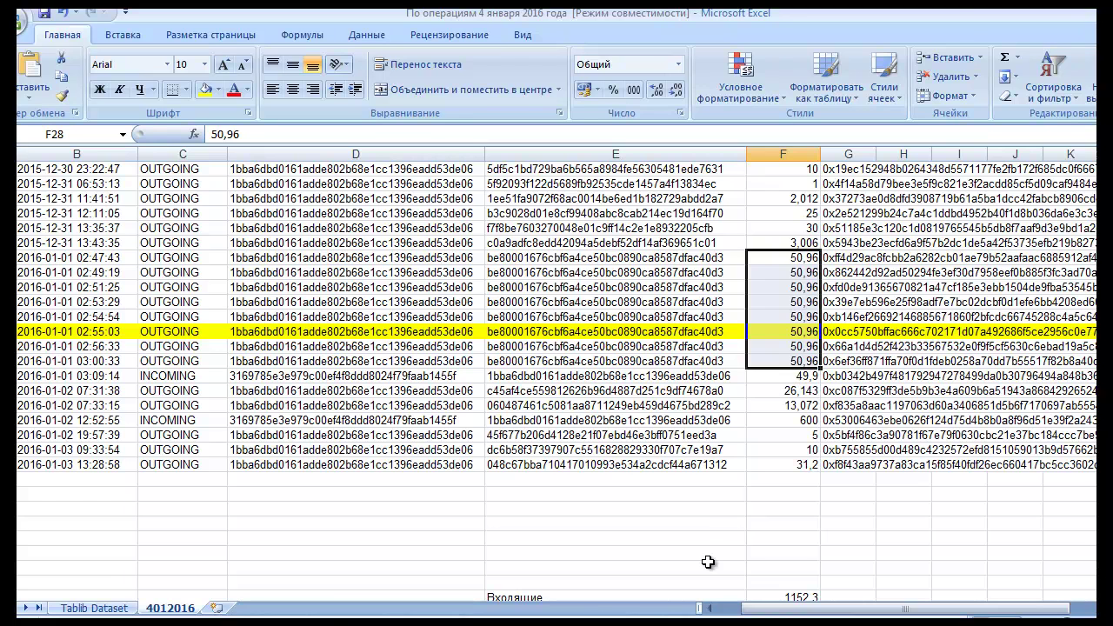
Switch to the Gmail message about the missing operation and read its blockchain extracts from operation 1 through operation 7
key("alt+Tab")
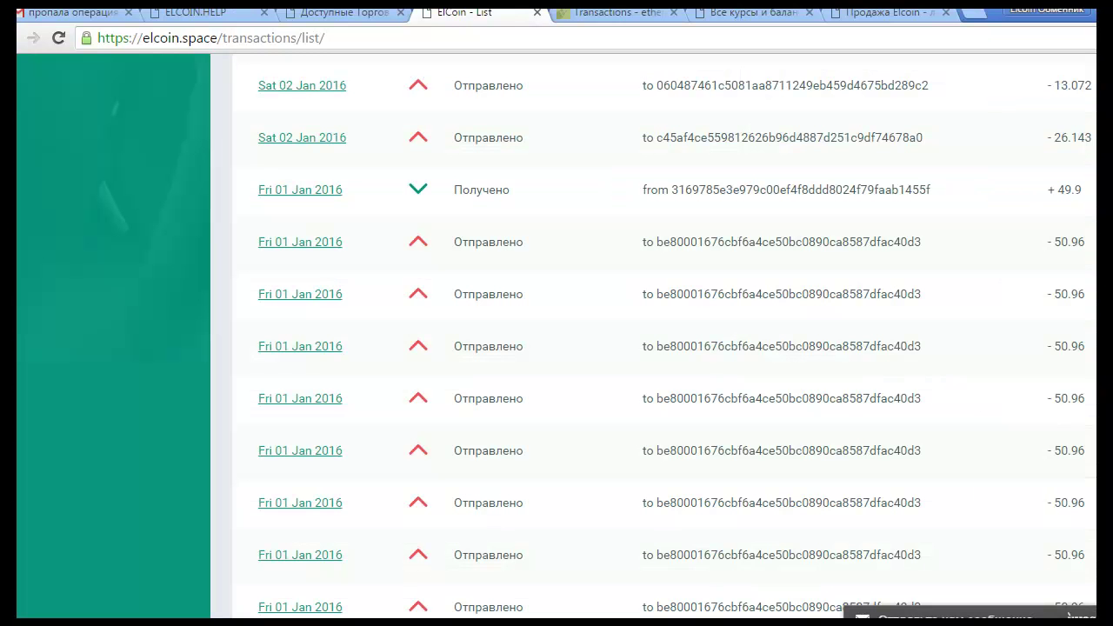
left_click(96, 14)
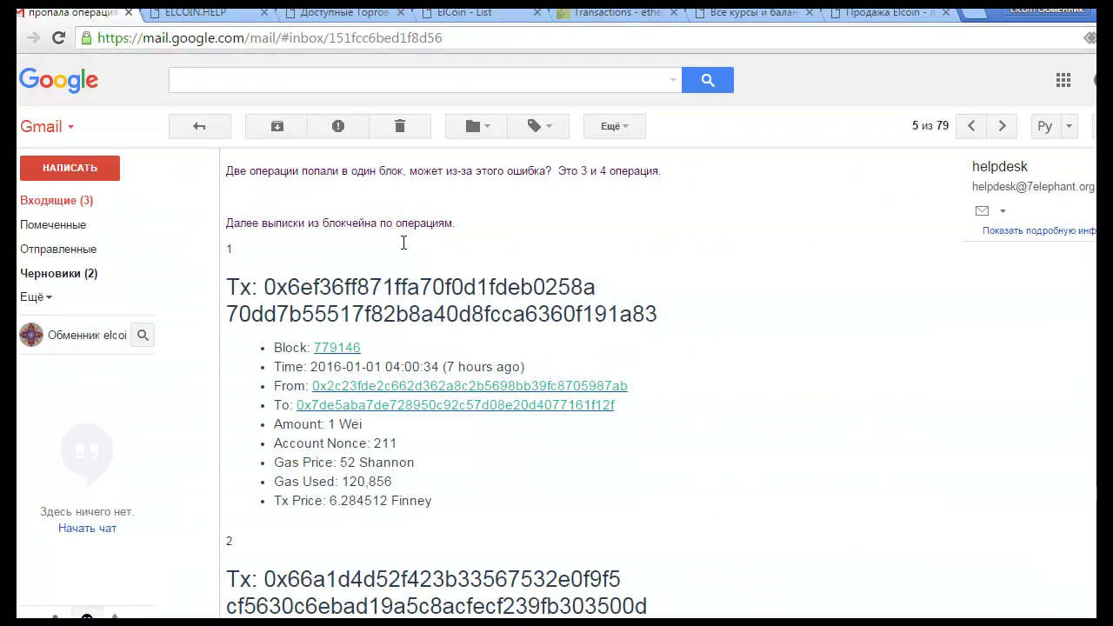
scroll(629, 347, "up", 1)
scroll(629, 347, "down", 1)
scroll(629, 347, "down", 1)
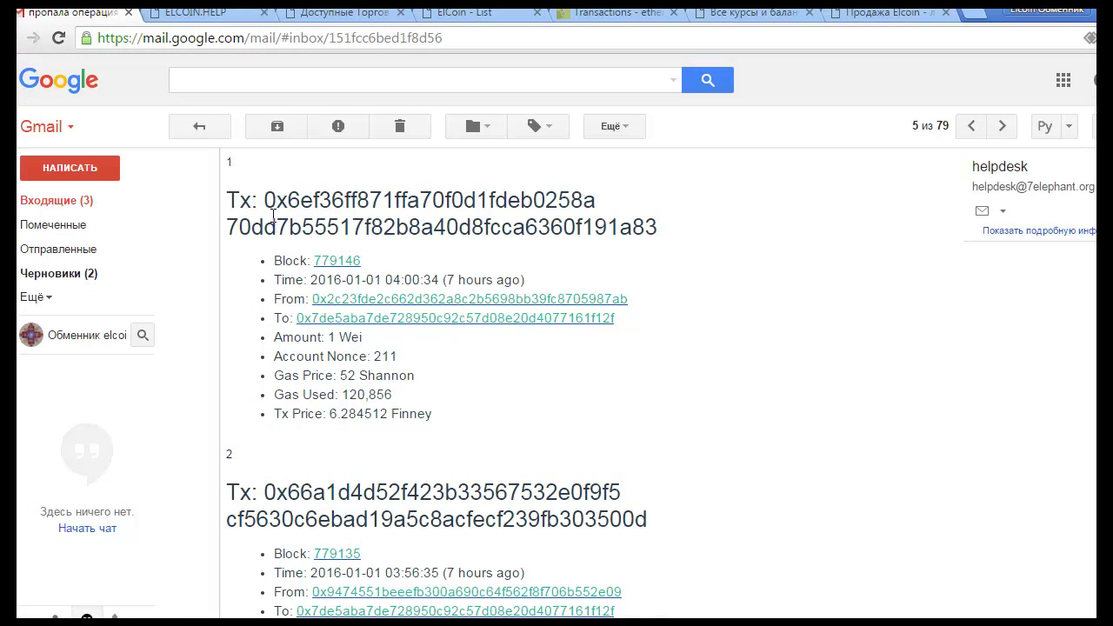
scroll(423, 307, "down", 3)
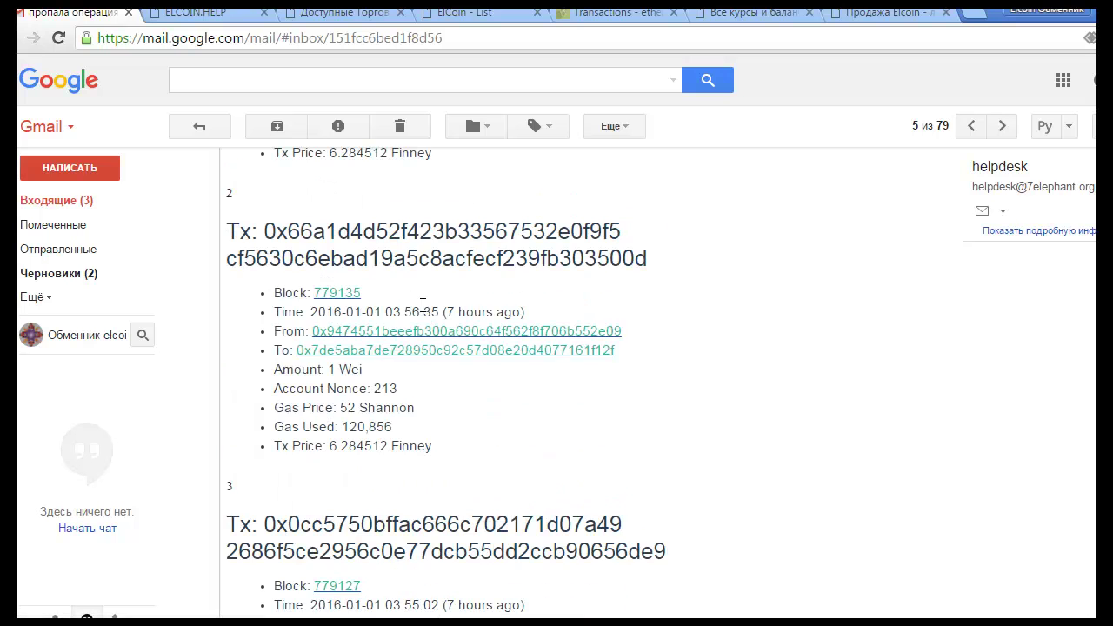
scroll(430, 361, "down", 5)
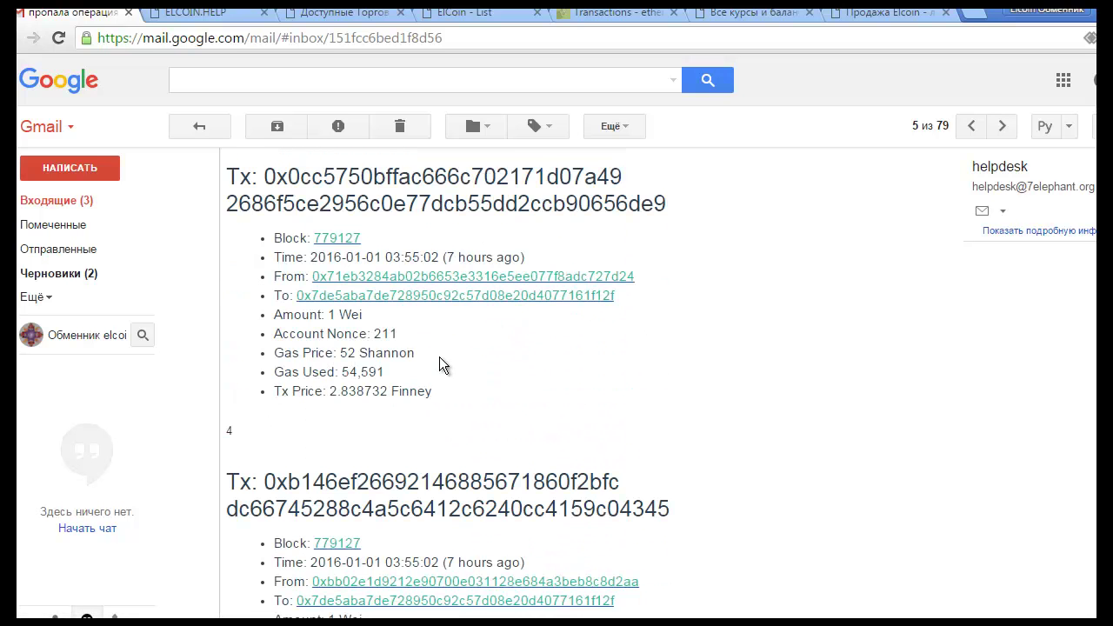
scroll(451, 359, "down", 3)
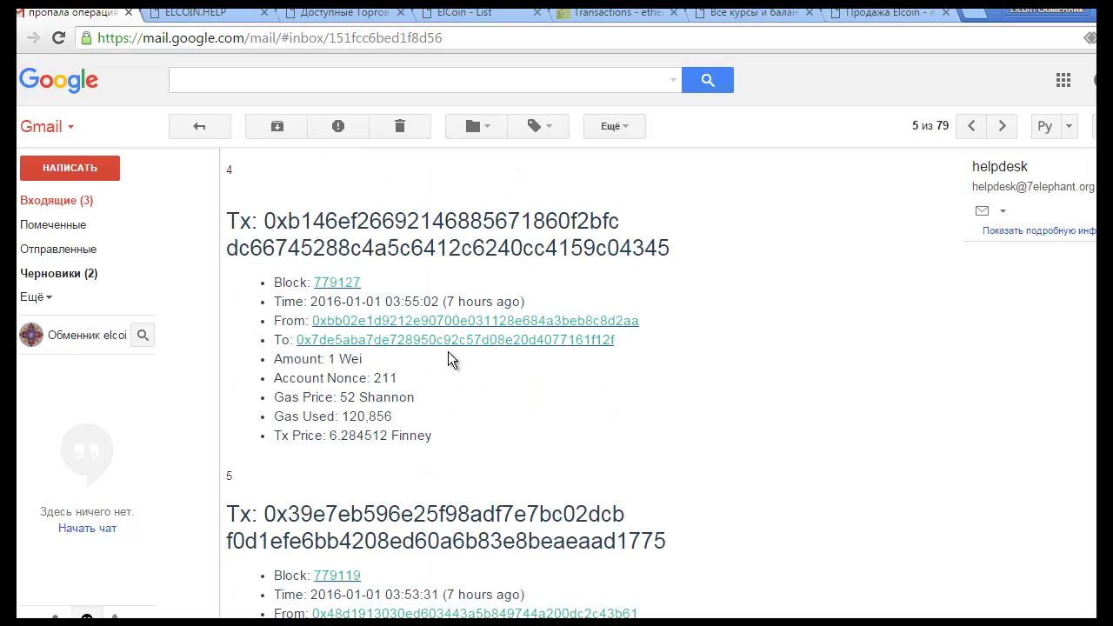
scroll(453, 359, "down", 4)
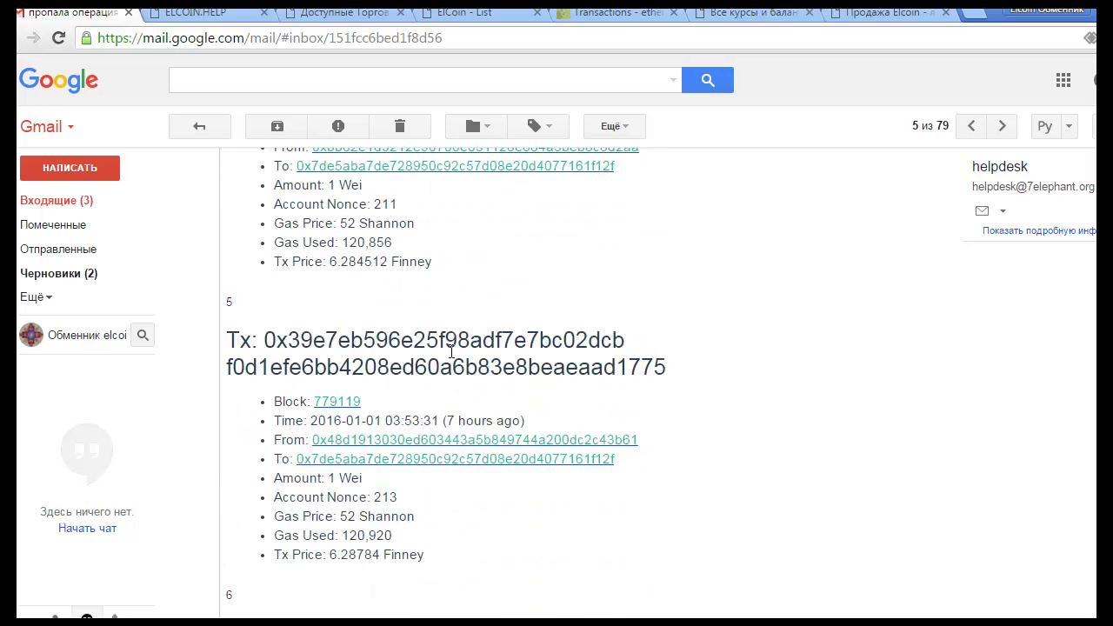
scroll(454, 357, "down", 4)
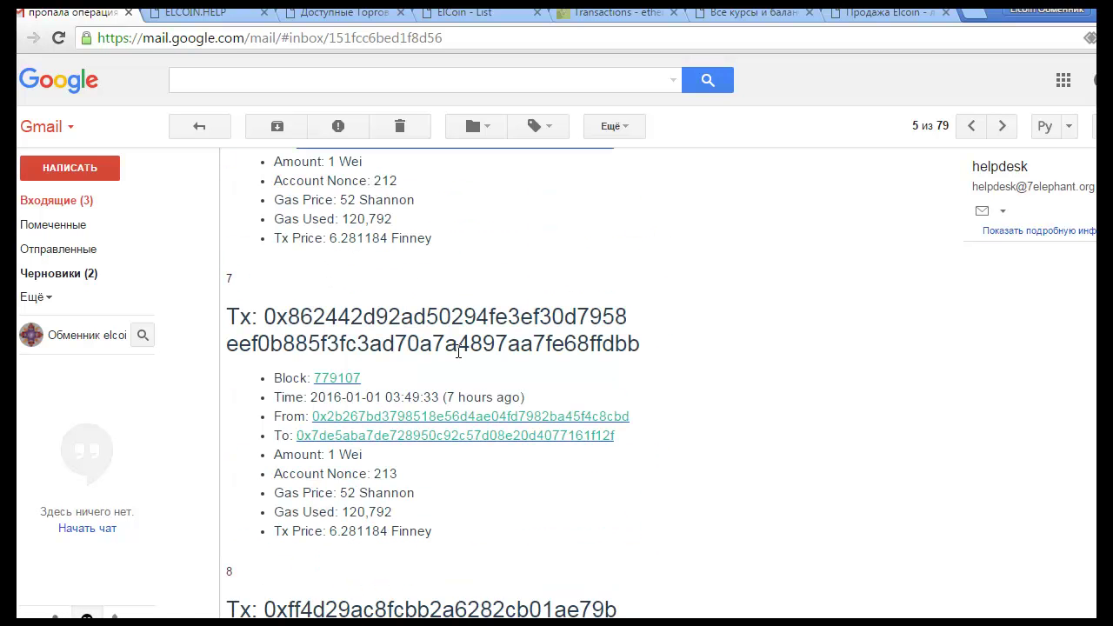
Go back to the extracts of operations 3 and 4 in the e-mail and compare their block and time
scroll(456, 357, "up", 8)
scroll(461, 359, "up", 1)
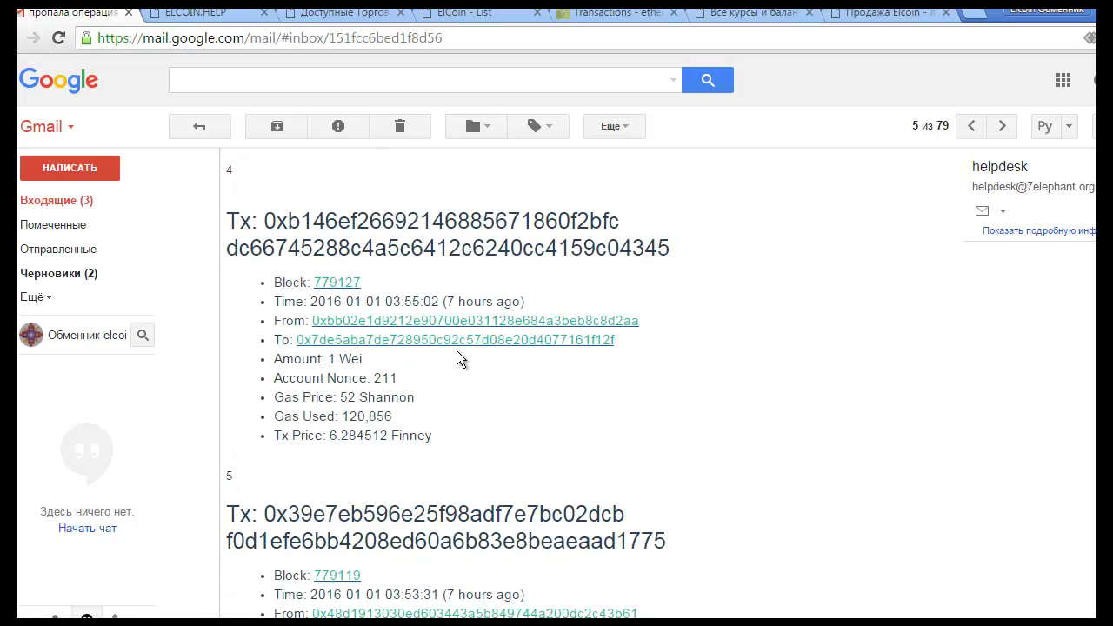
scroll(460, 359, "up", 1)
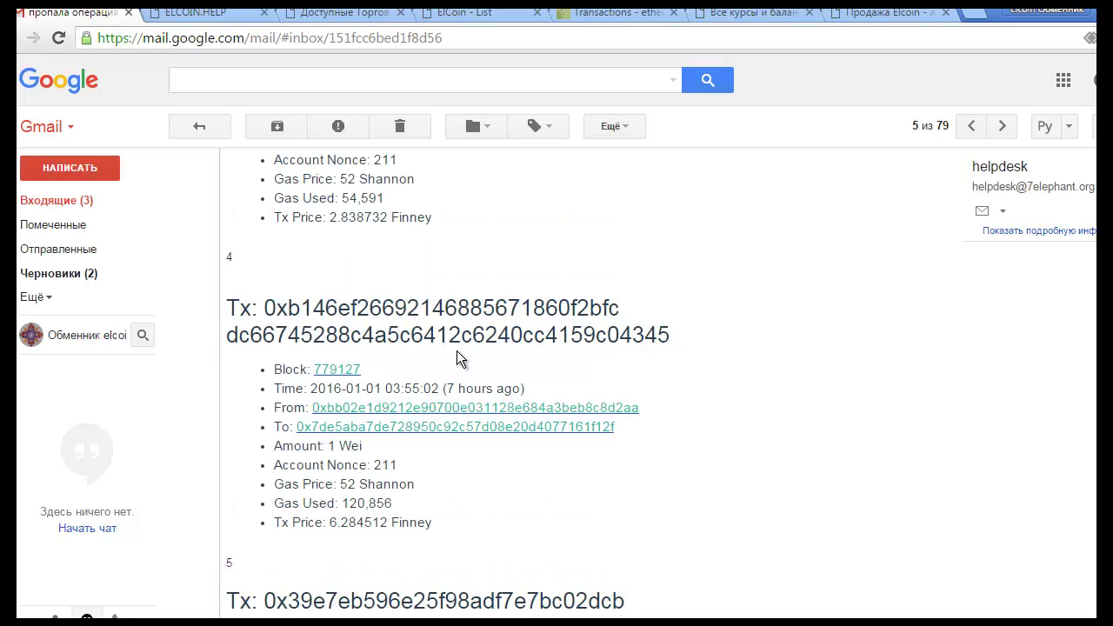
scroll(461, 359, "up", 2)
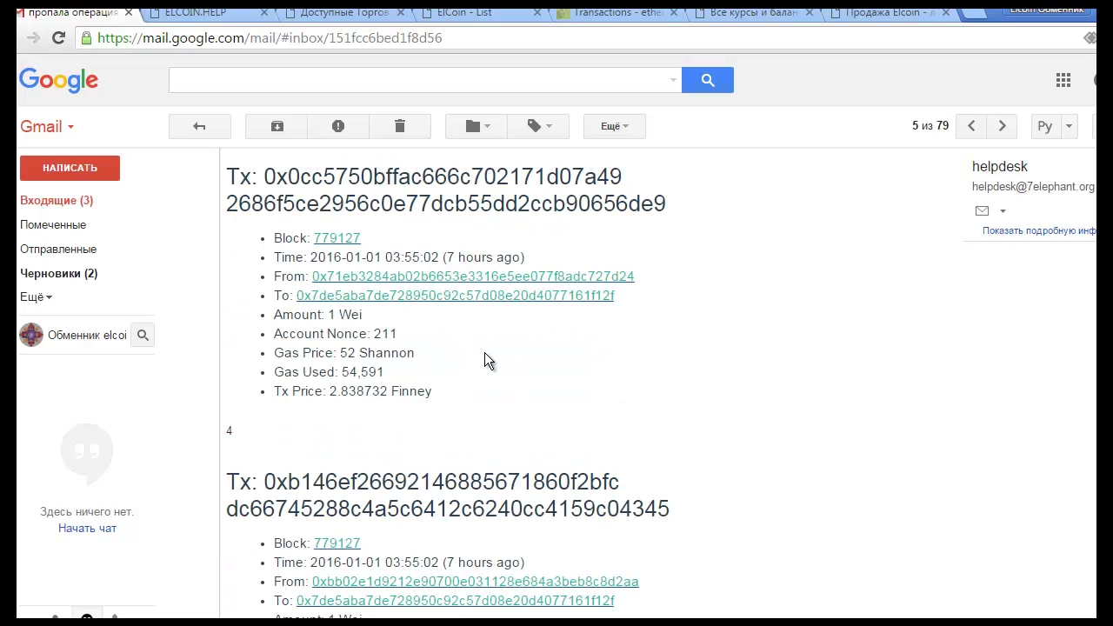
scroll(487, 359, "up", 1)
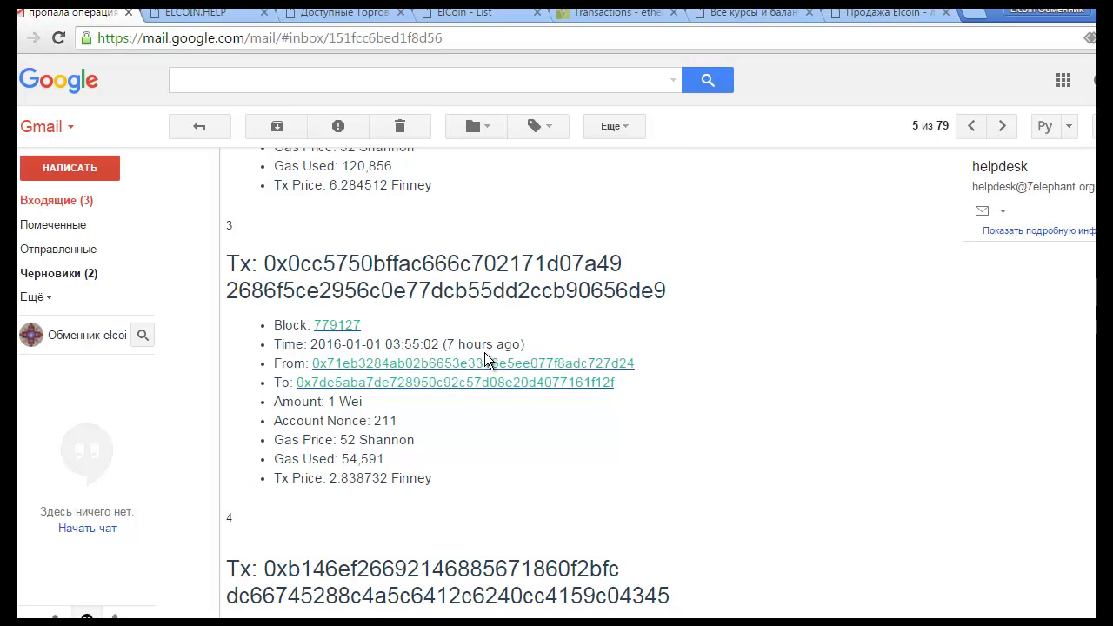
scroll(485, 355, "up", 1)
scroll(486, 356, "up", 2)
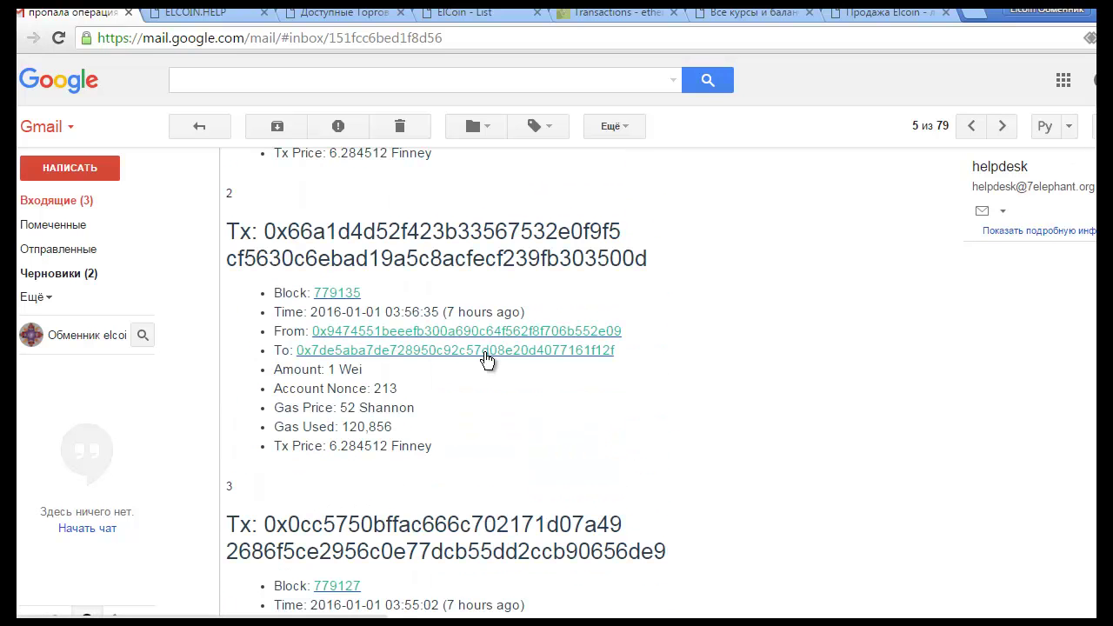
scroll(486, 361, "down", 4)
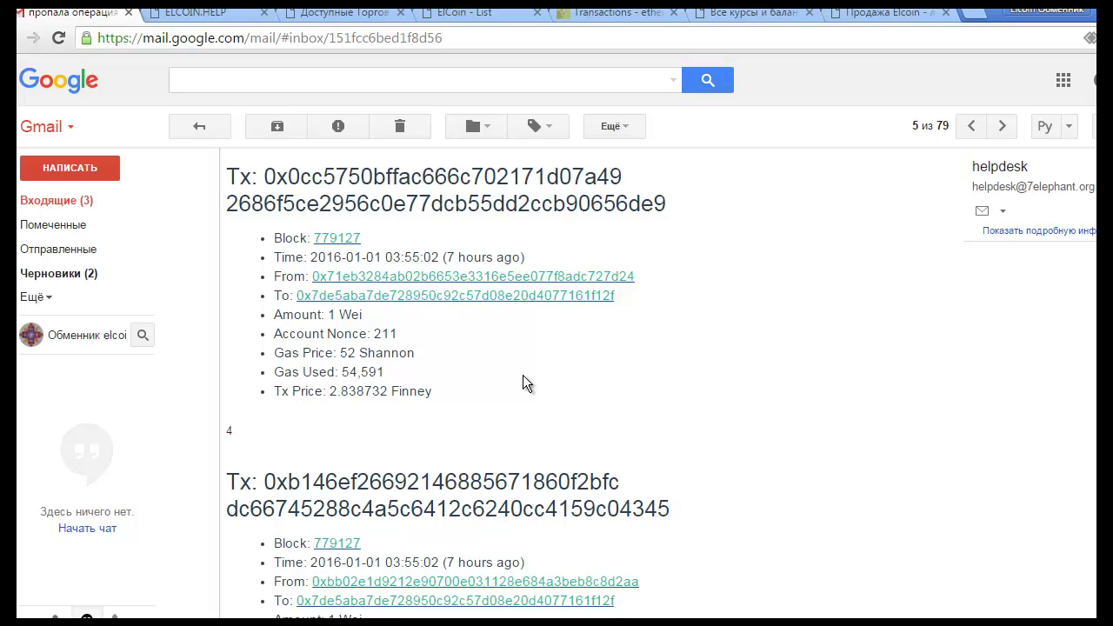
scroll(526, 384, "down", 1)
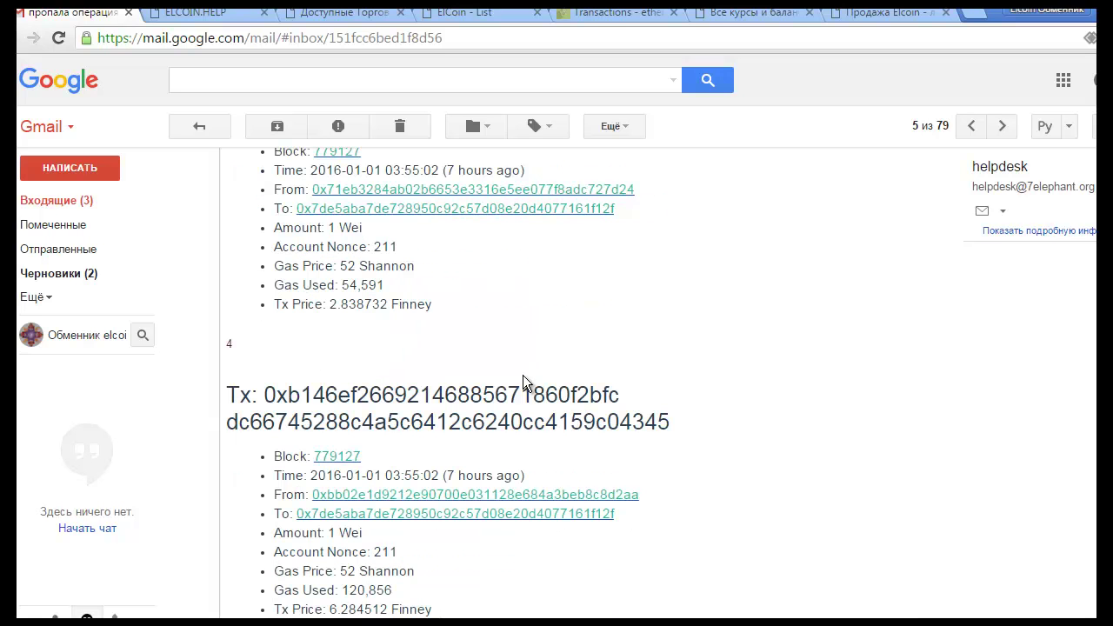
scroll(526, 383, "up", 1)
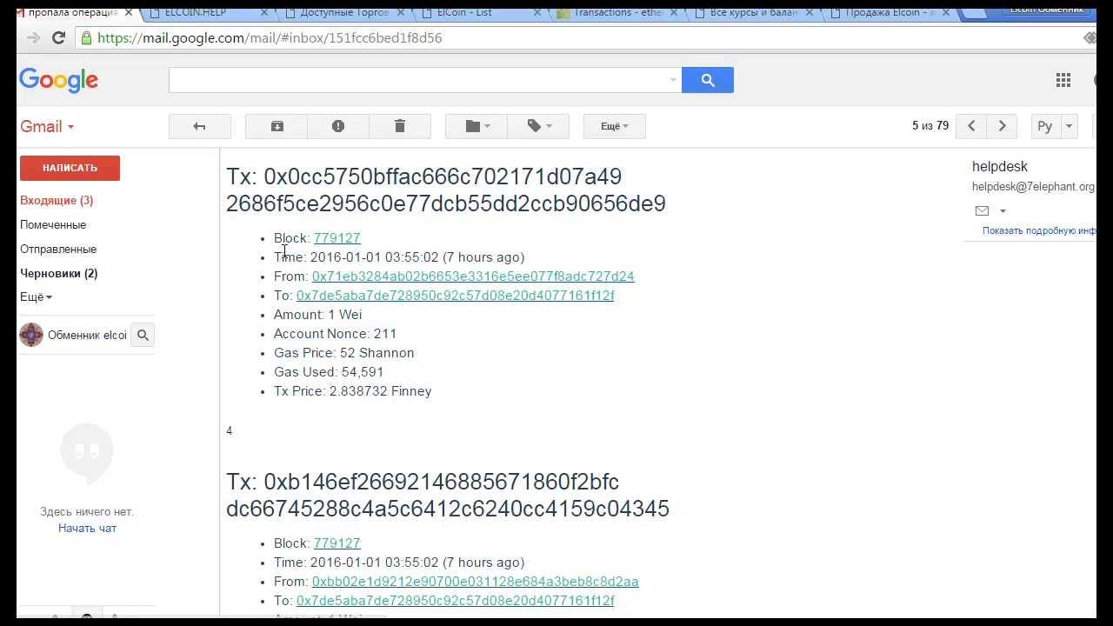
Compare operation 3 with its neighbours and highlight its Gas Used value 54,591, followed by operation 4's value 120,856
scroll(448, 261, "up", 5)
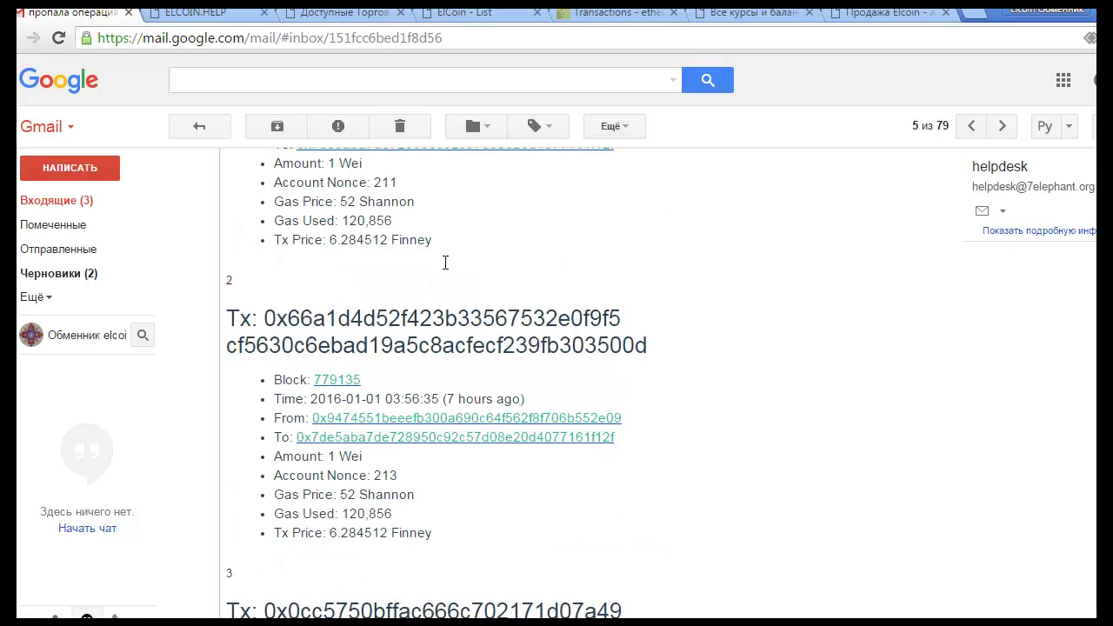
scroll(366, 374, "down", 5)
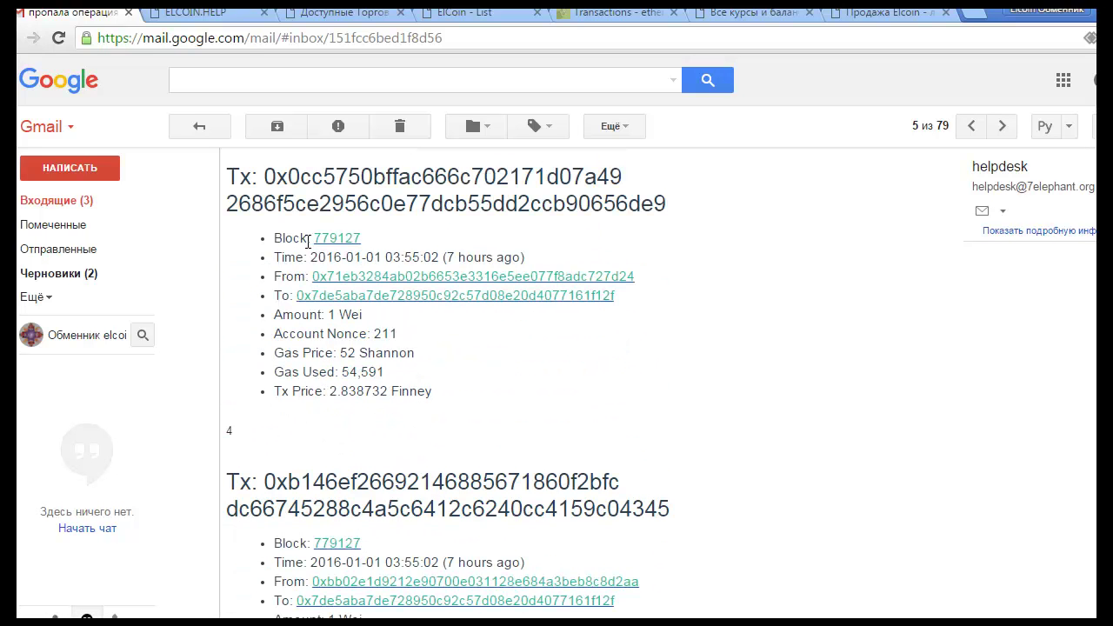
scroll(414, 343, "down", 1)
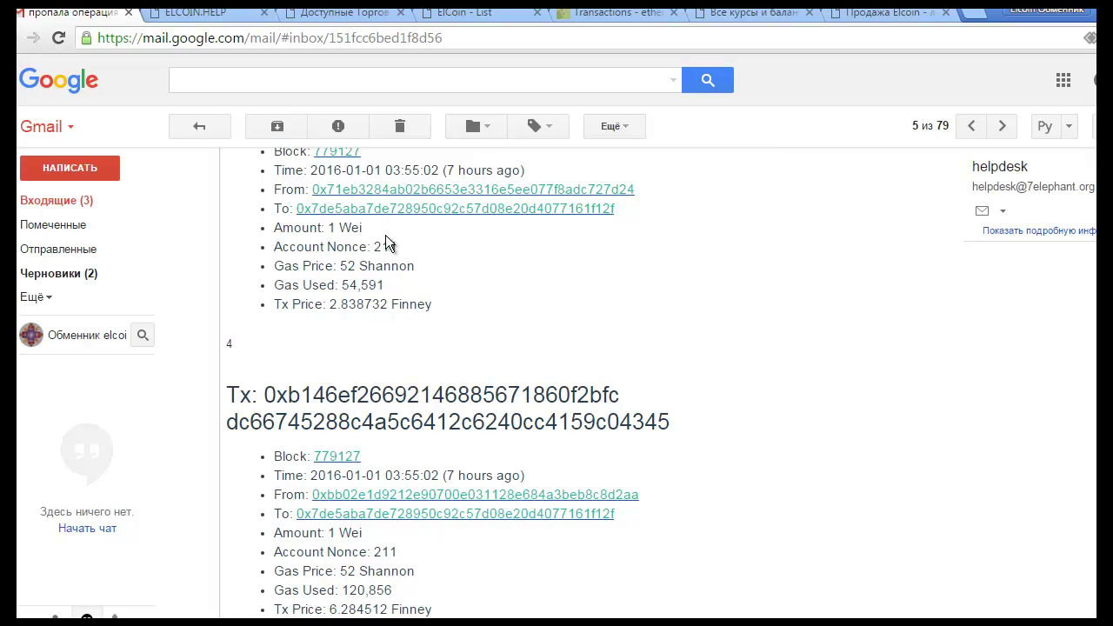
scroll(407, 298, "down", 1)
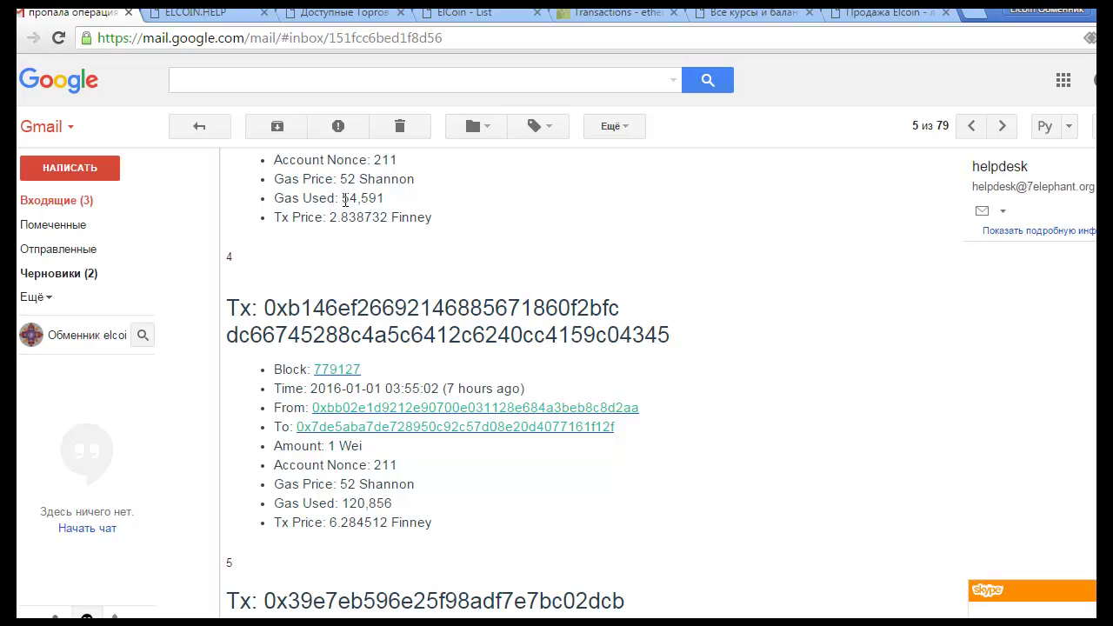
left_click_drag(343, 198, 387, 199)
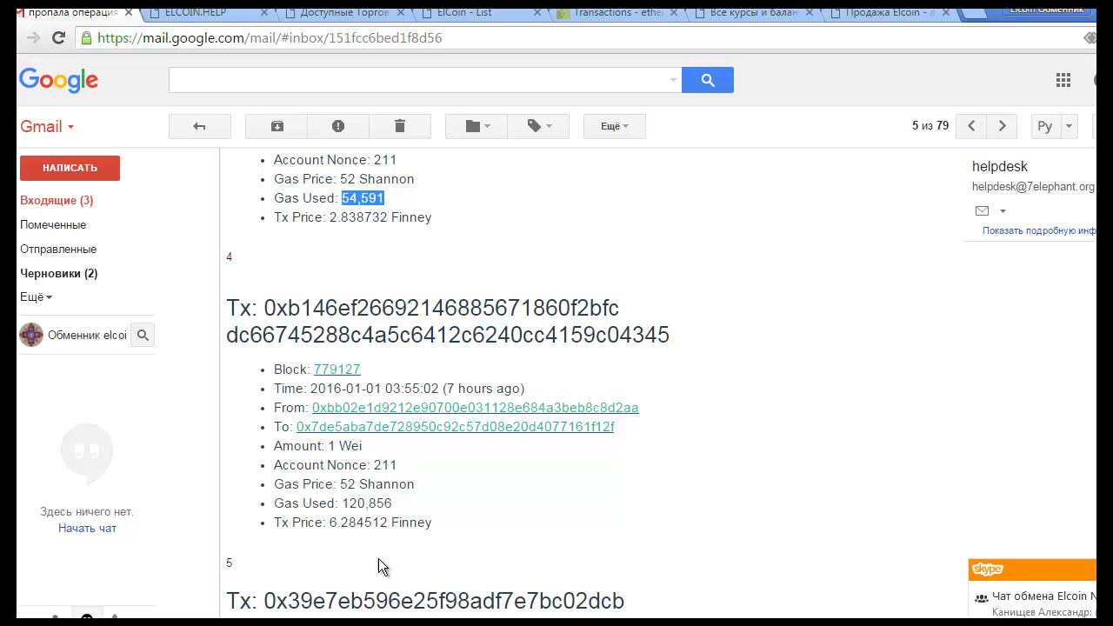
left_click_drag(342, 502, 396, 504)
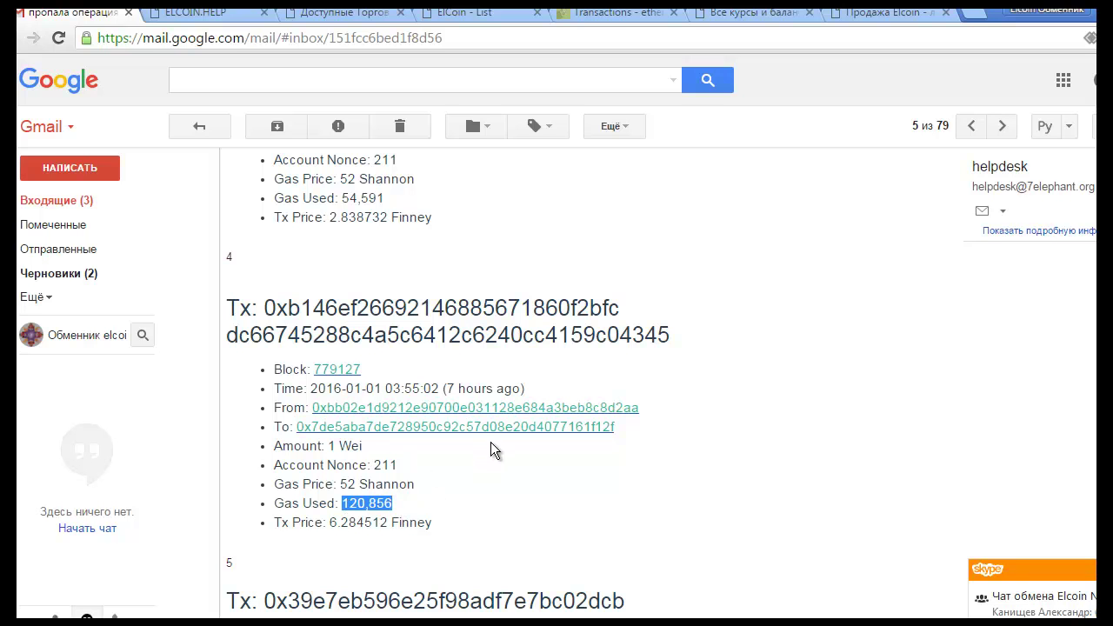
Check operation 2's Gas Used value and highlight operation 3's value of 54,591 again
scroll(492, 449, "up", 4)
scroll(369, 304, "up", 4)
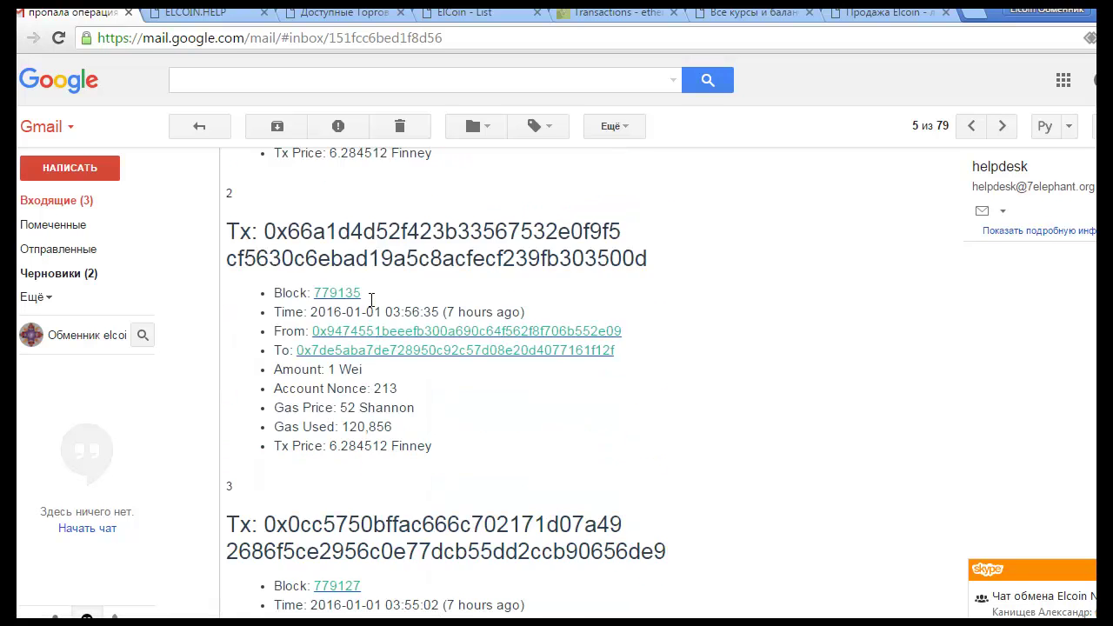
scroll(371, 306, "down", 7)
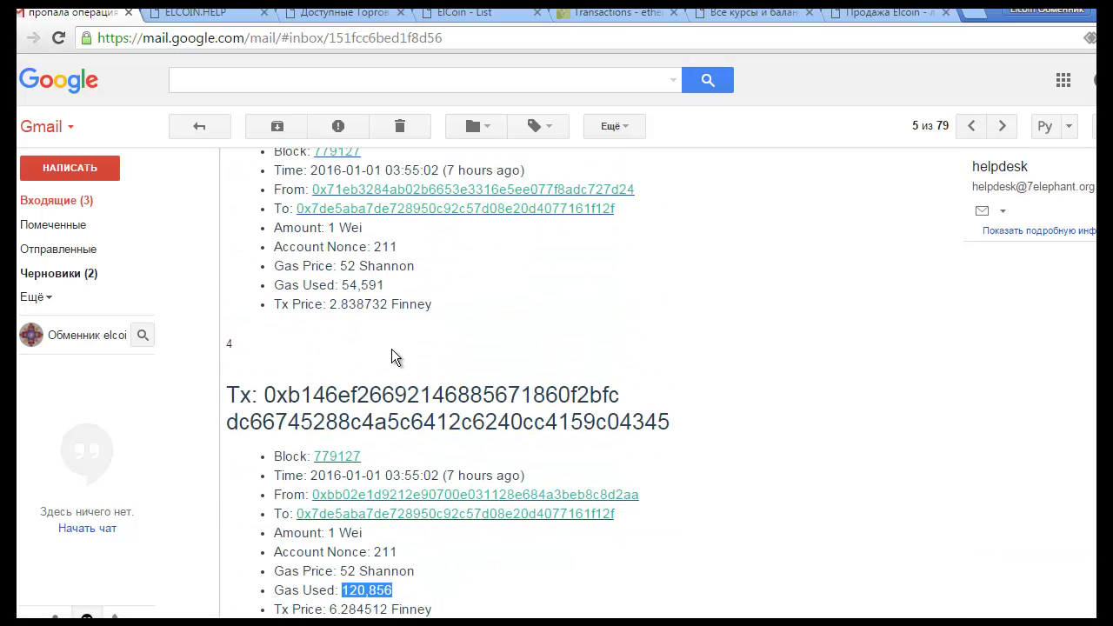
left_click_drag(342, 285, 385, 285)
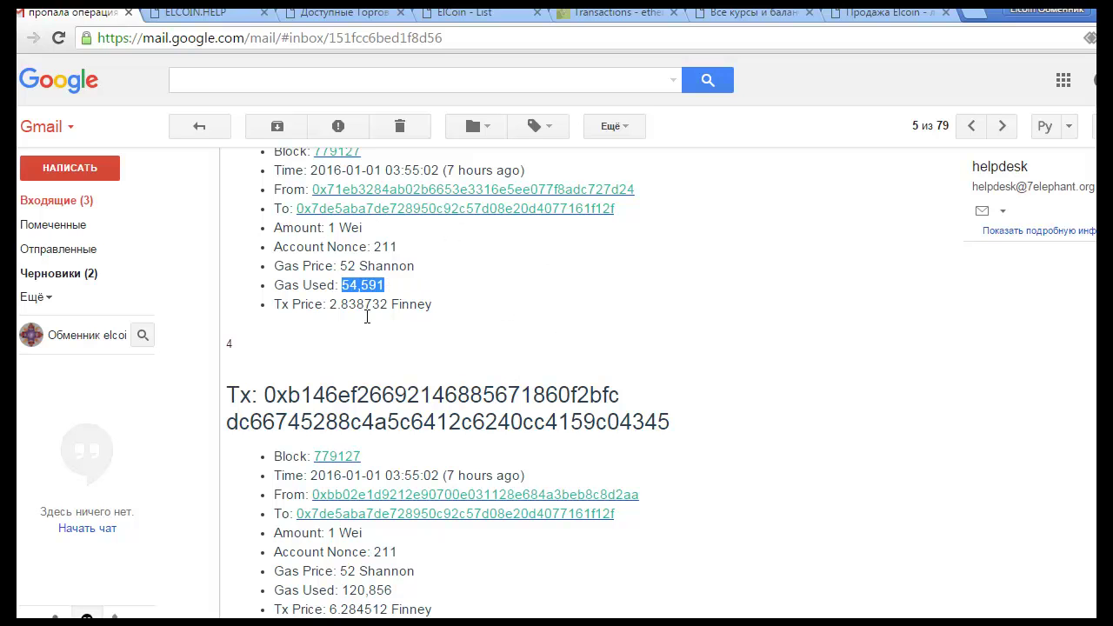
Highlight the whole operation 3 extract from its Tx heading to the Tx Price line, and clear the selection
scroll(448, 355, "up", 1)
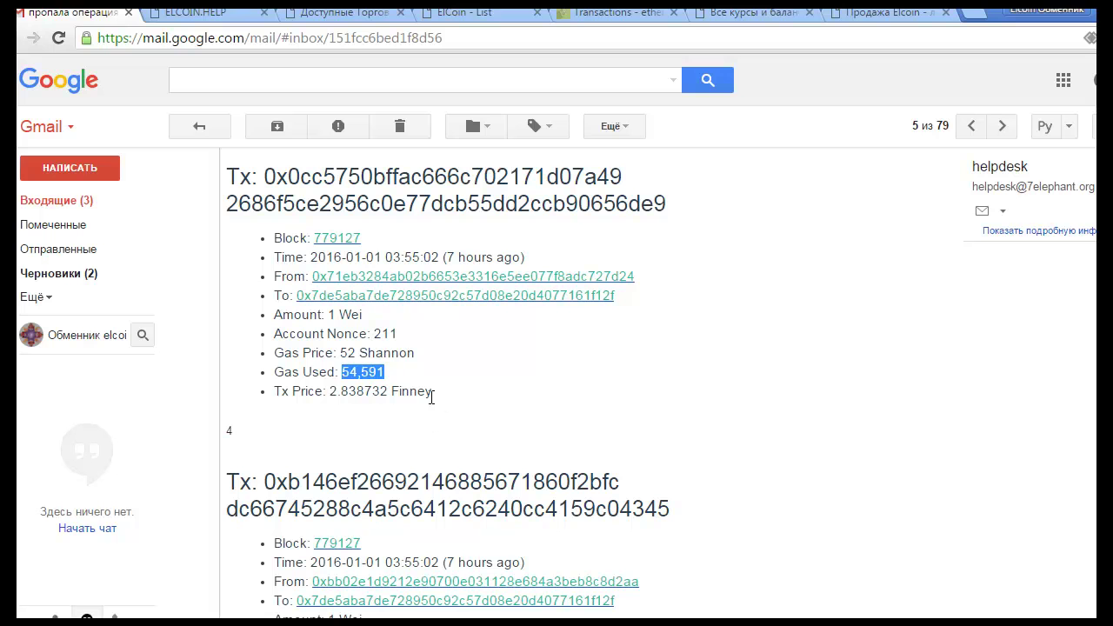
left_click_drag(432, 393, 232, 178)
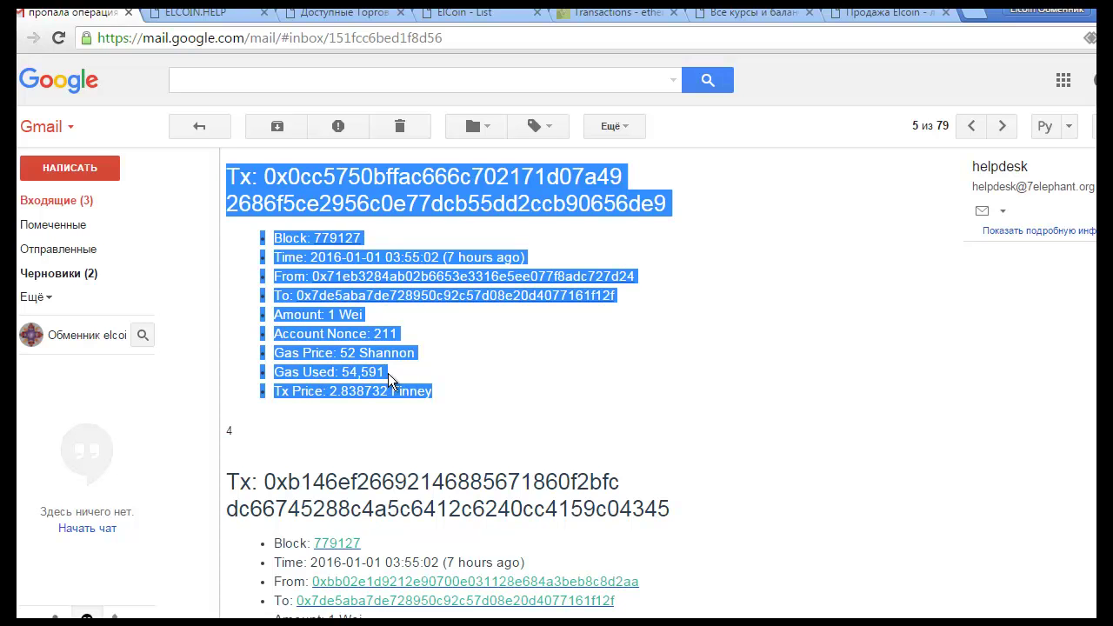
left_click(315, 372)
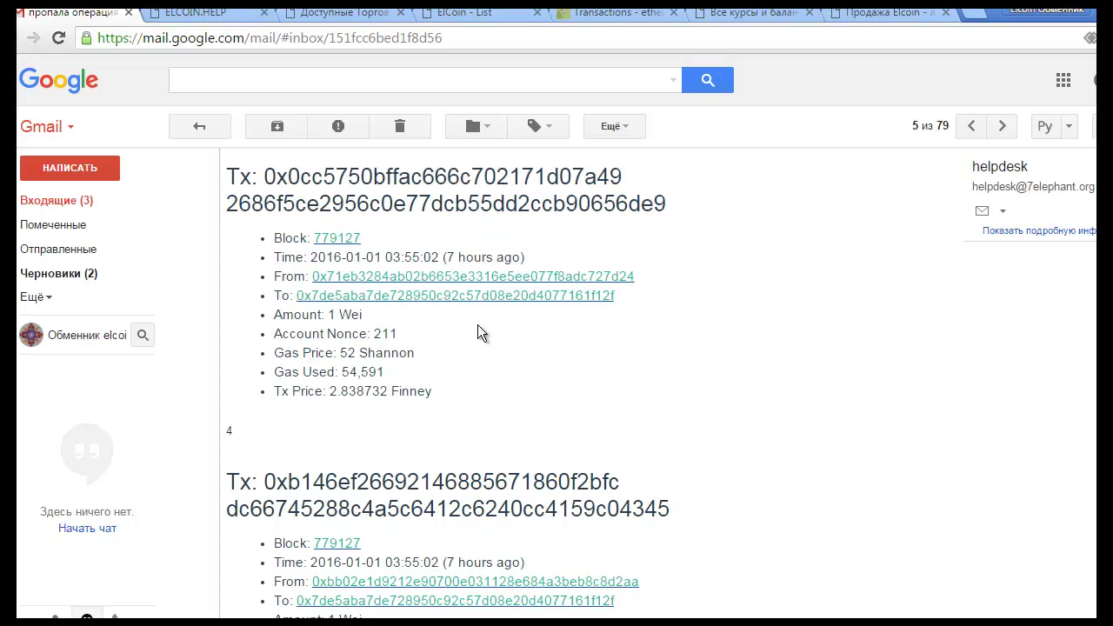
Read the helpdesk's reply below the extracts about the 50.96 transfer of 1 January
scroll(577, 397, "down", 2)
scroll(549, 390, "up", 6)
scroll(548, 393, "down", 15)
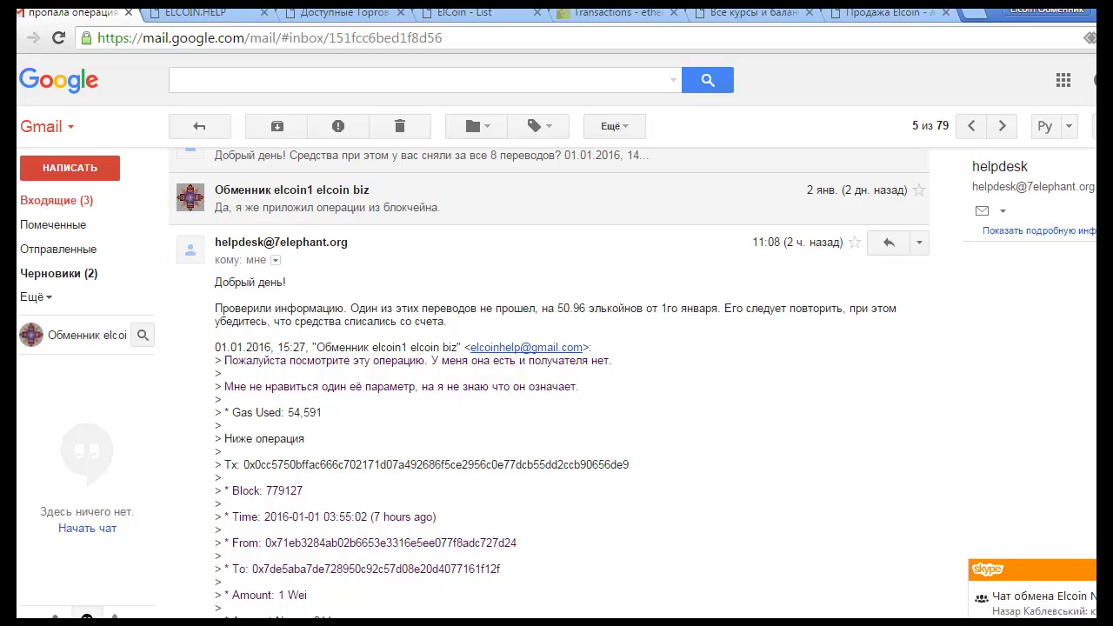
scroll(703, 373, "up", 1)
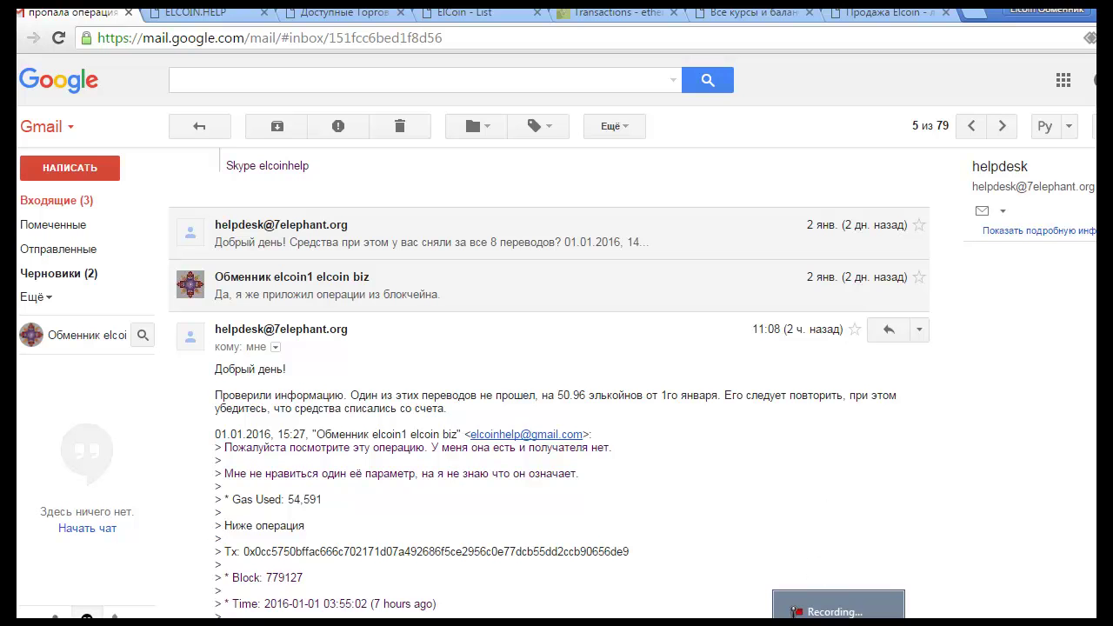
key("alt+Tab")
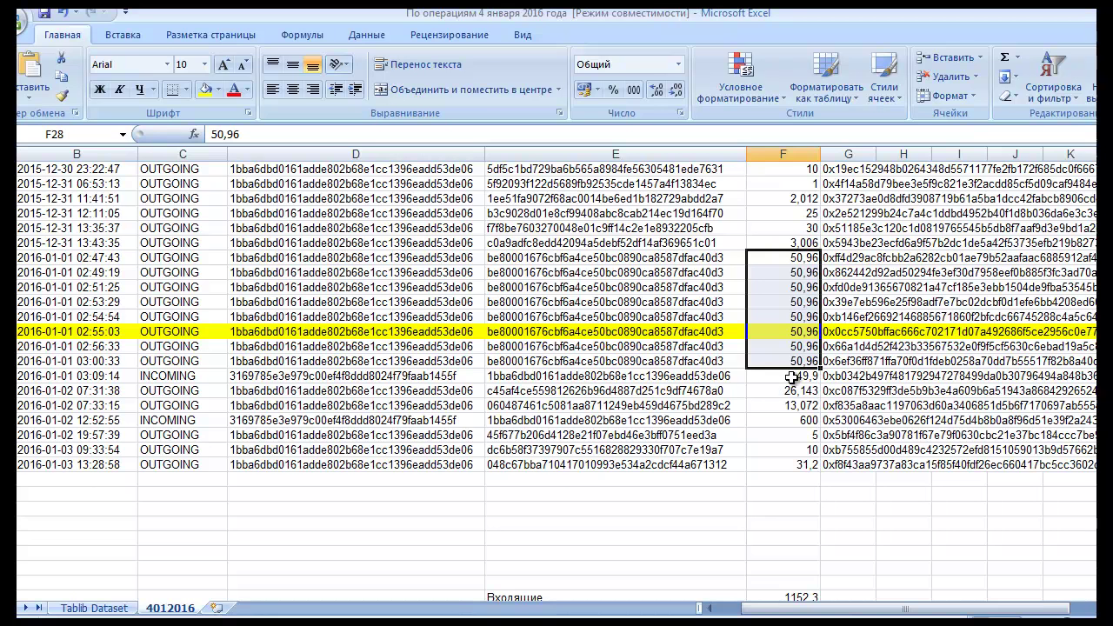
left_click(805, 331)
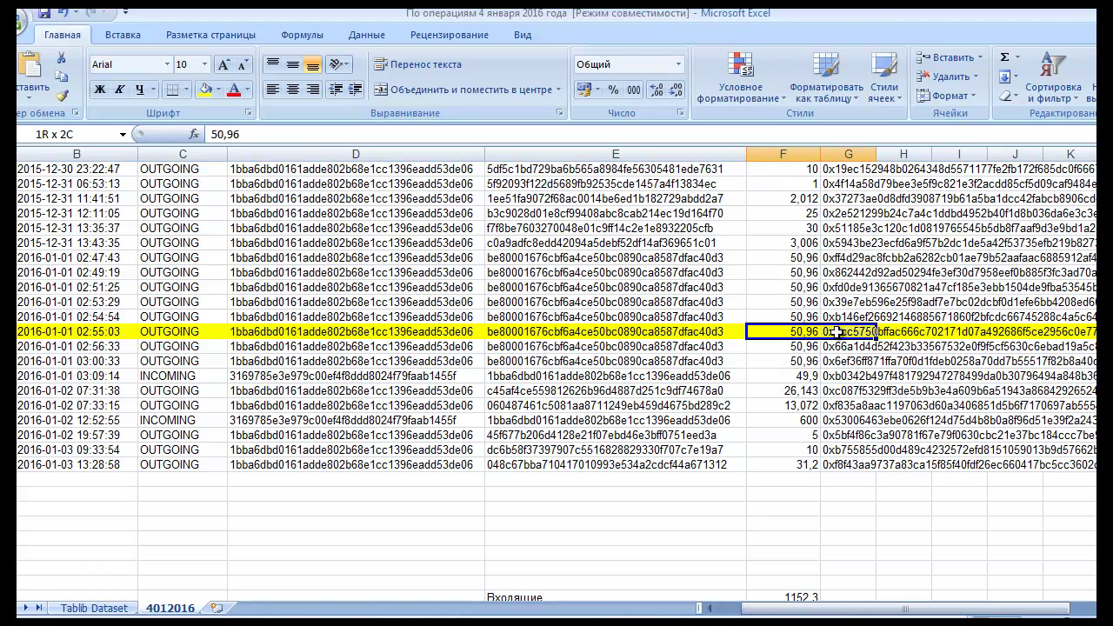
left_click_drag(69, 331, 857, 341)
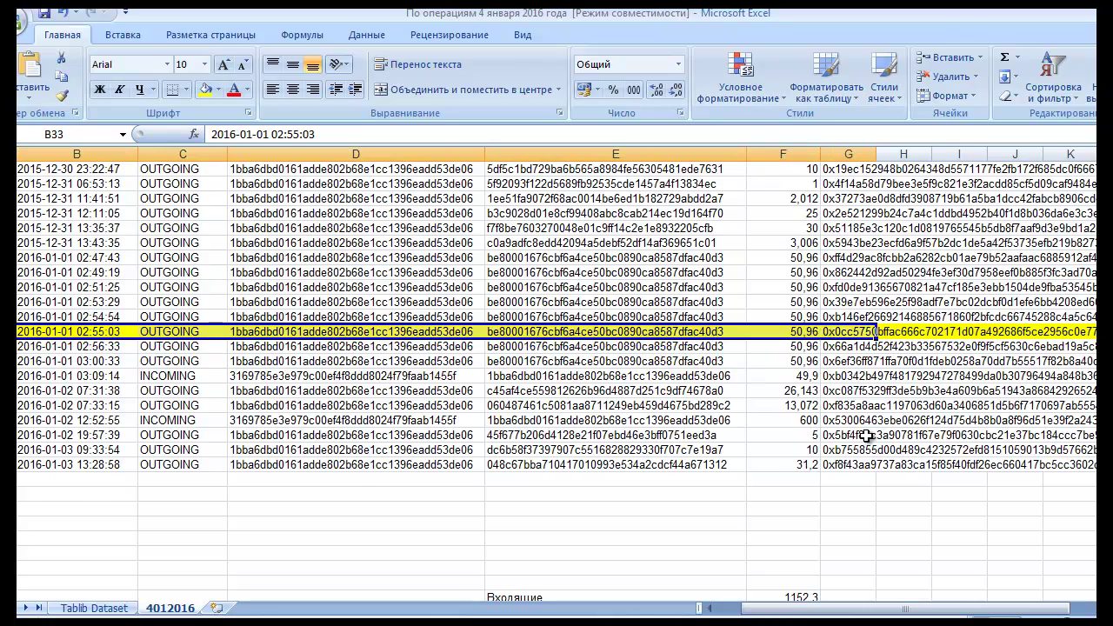
Review the transaction IDs in column A, the totals and failed amounts below the table, and both highlighted outgoing rows
scroll(867, 435, "up", 1)
left_click_drag(975, 611, 962, 584)
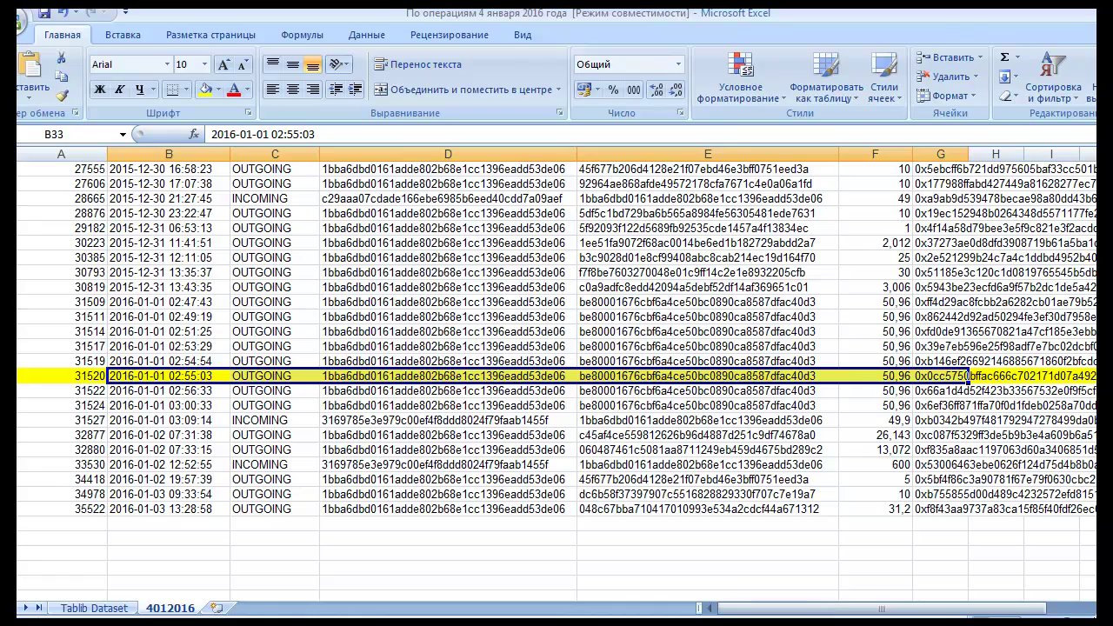
scroll(752, 422, "up", 4)
scroll(752, 422, "down", 9)
scroll(754, 425, "up", 2)
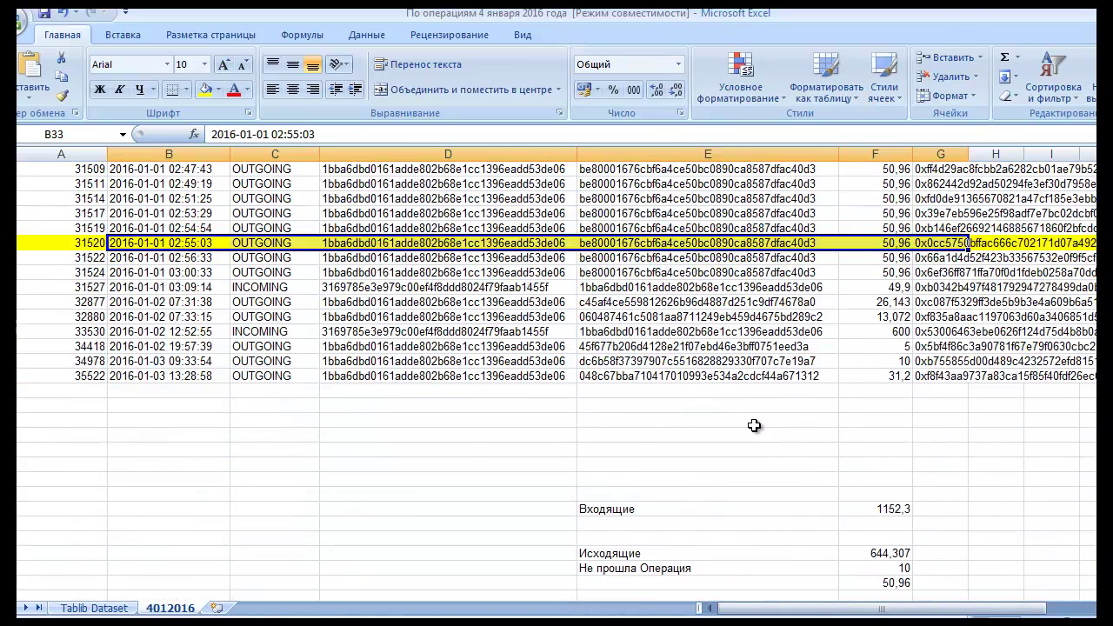
scroll(754, 425, "up", 4)
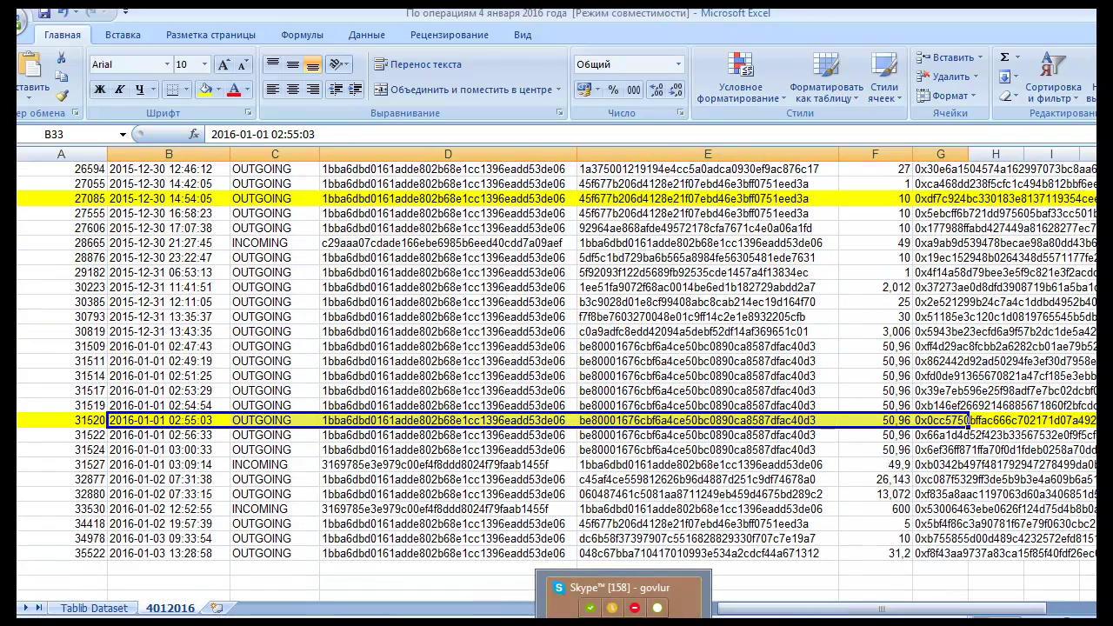